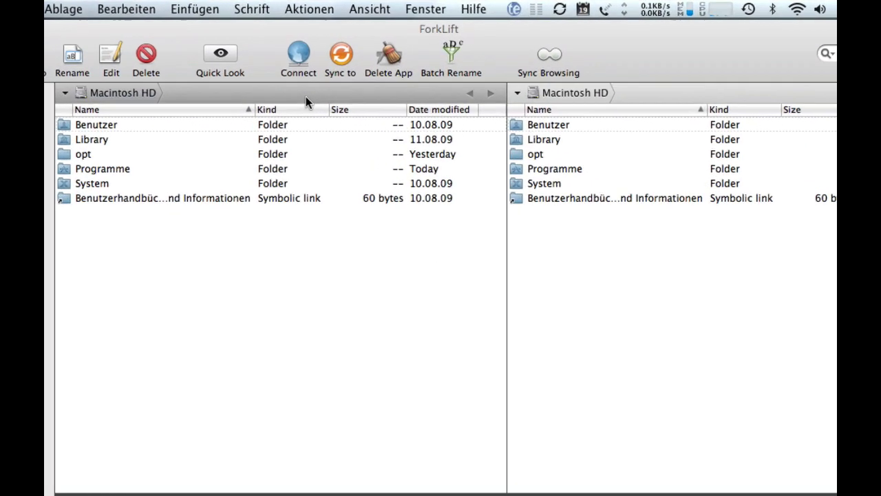
Step: Begin a new FTP connection setup, then cancel it without connecting
{"action": "left_click", "coordinate": [282, 69]}
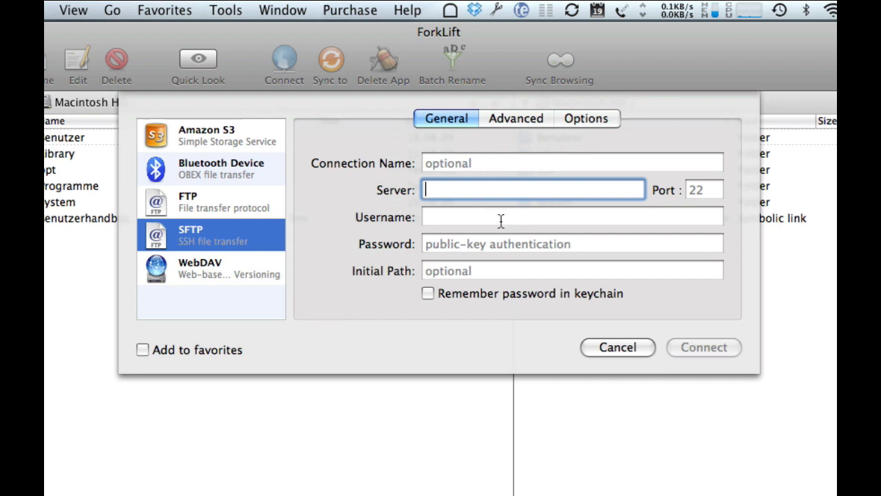
{"action": "left_click", "coordinate": [262, 212]}
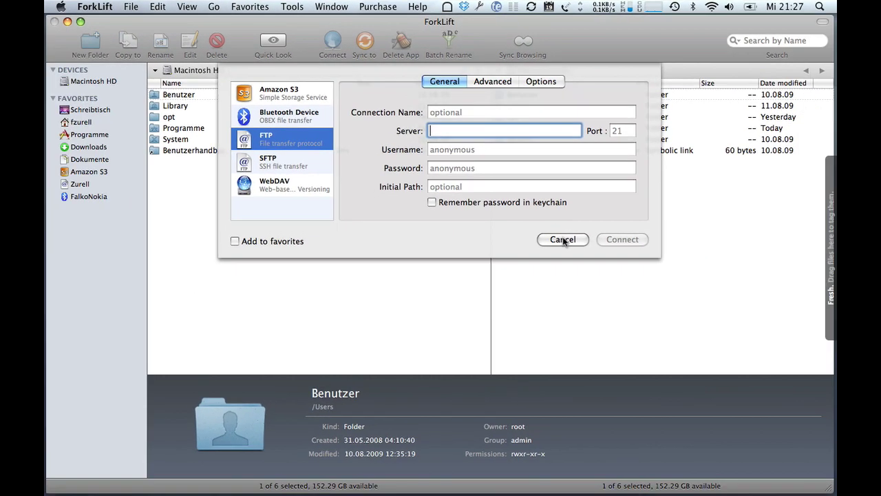
{"action": "left_click", "coordinate": [563, 239]}
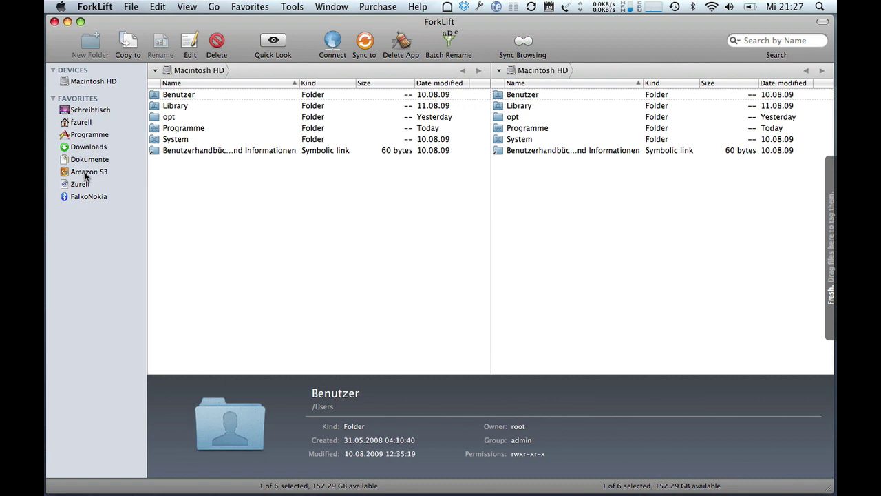
Step: Connect to the saved FTP server and the Bluetooth phone, opening the phone's E: drive on the left
{"action": "left_click", "coordinate": [78, 184]}
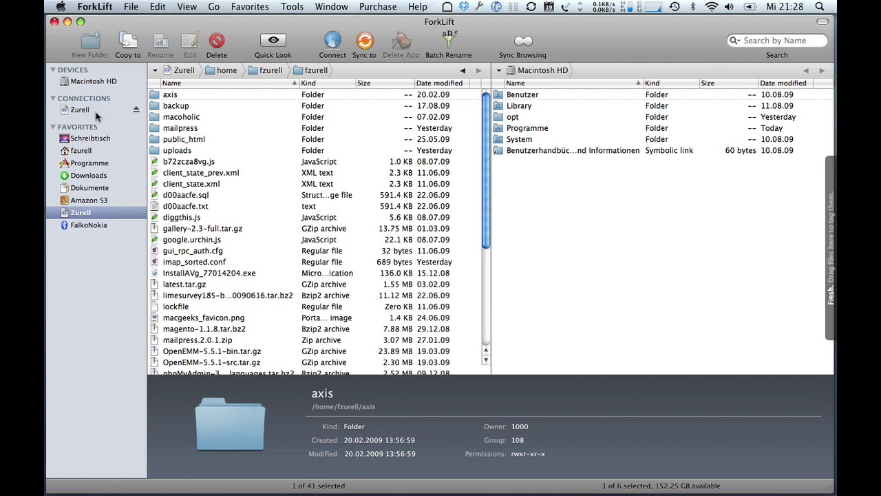
{"action": "left_click", "coordinate": [88, 225]}
{"action": "double_click", "coordinate": [165, 108]}
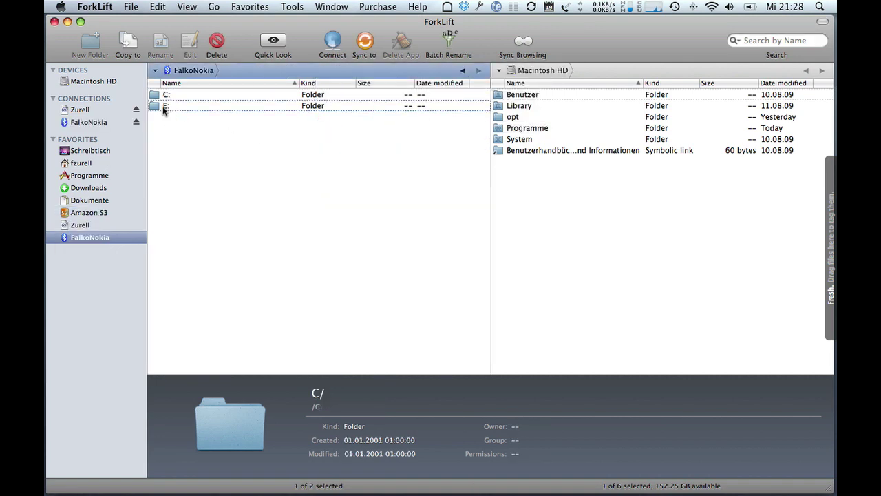
{"action": "left_click", "coordinate": [580, 218]}
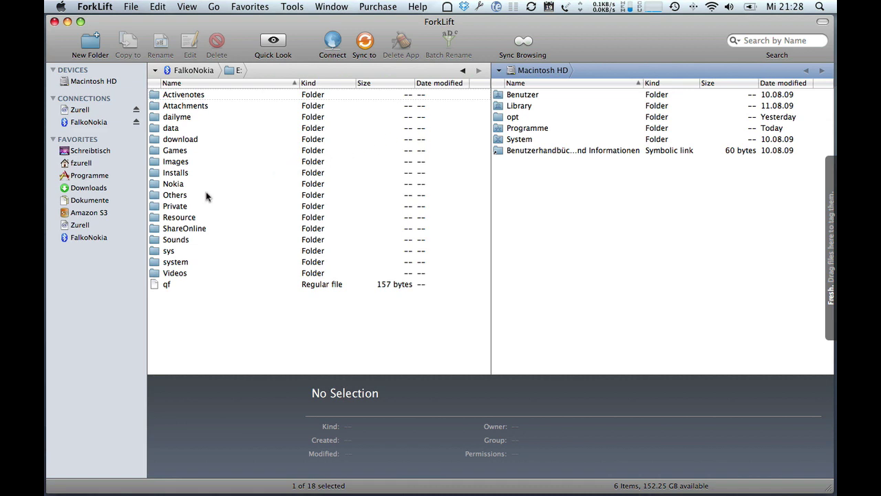
Step: Show local Dropbox in the left pane and the server's backup/ForkLiftDemo folder in the right
{"action": "left_click", "coordinate": [224, 324]}
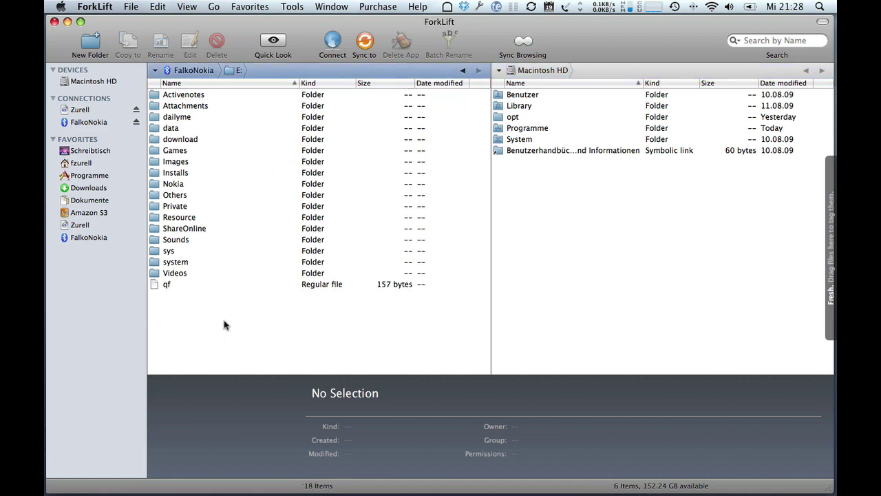
{"action": "left_click", "coordinate": [88, 163]}
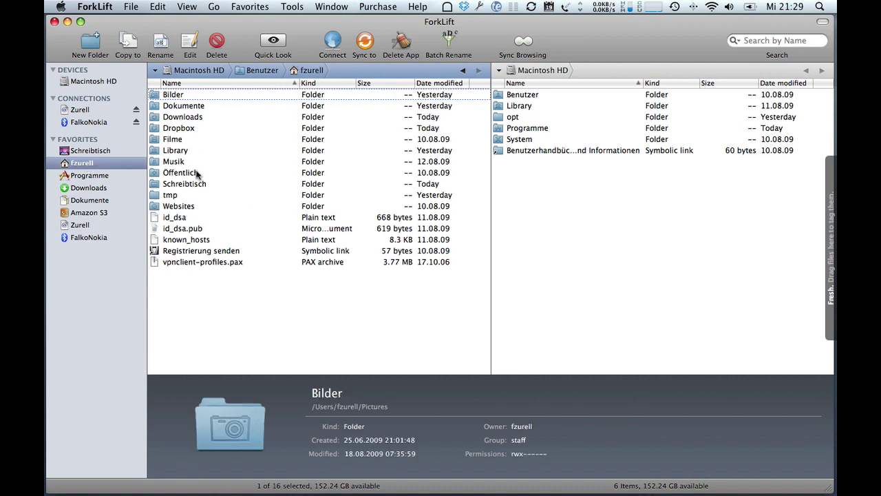
{"action": "double_click", "coordinate": [172, 129]}
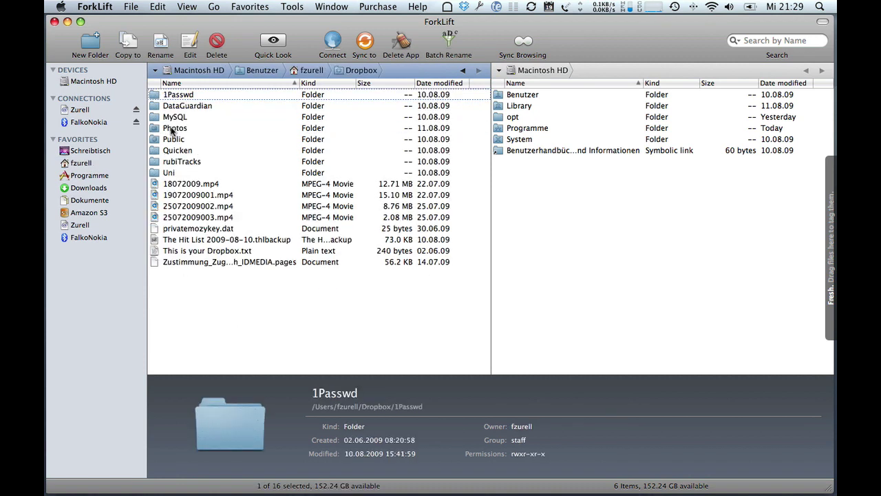
{"action": "left_click", "coordinate": [545, 261]}
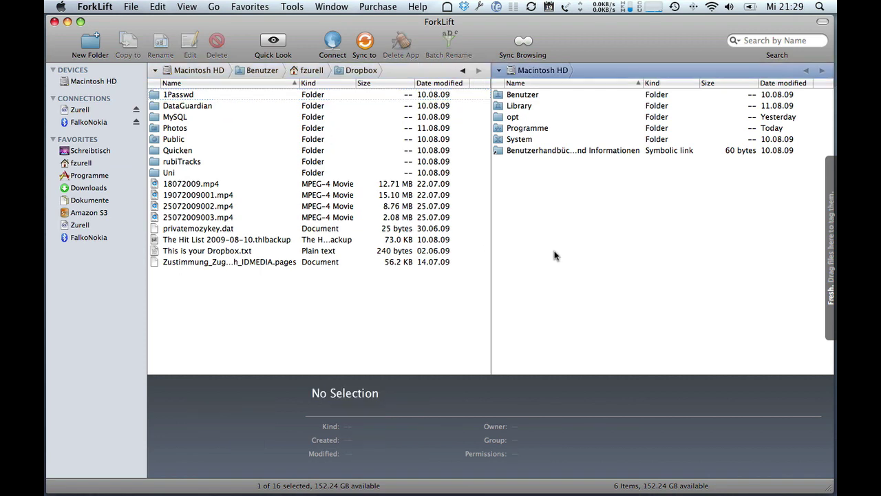
{"action": "left_click", "coordinate": [79, 108]}
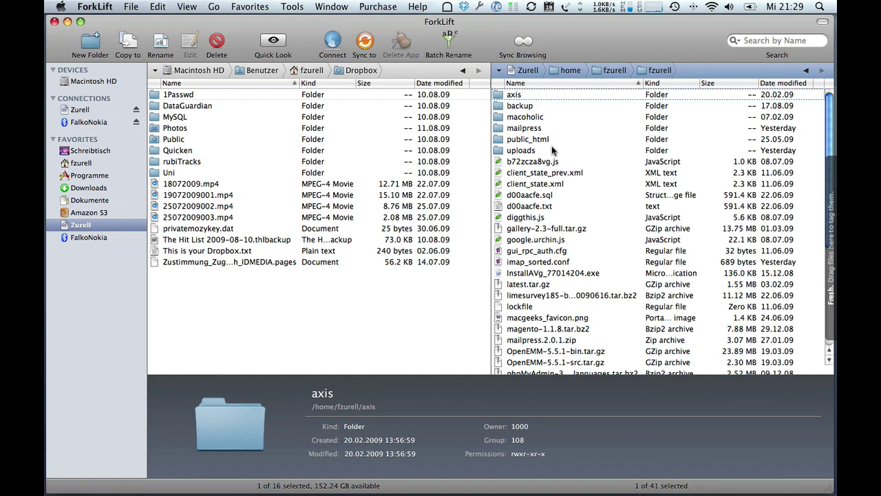
{"action": "double_click", "coordinate": [520, 106]}
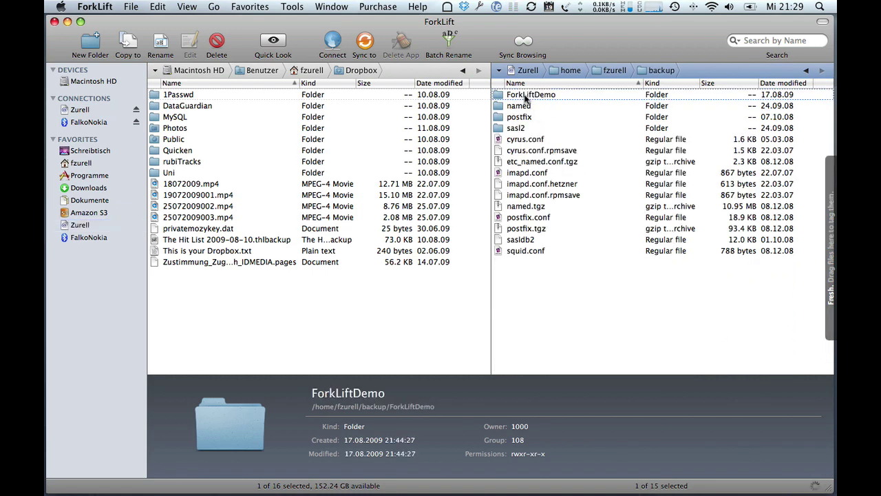
{"action": "double_click", "coordinate": [525, 97]}
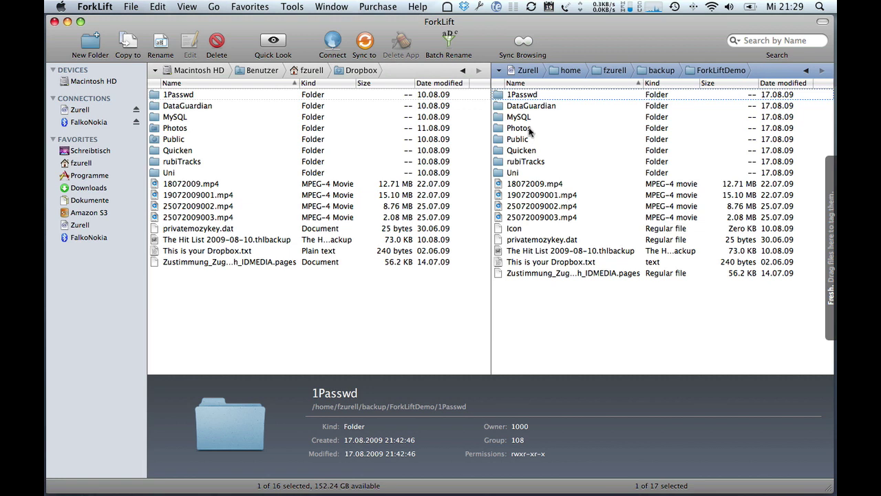
Step: Turn on Sync Browsing and open Uni, studienarbeit and Glossar in both panes
{"action": "left_click", "coordinate": [525, 43]}
{"action": "double_click", "coordinate": [509, 172]}
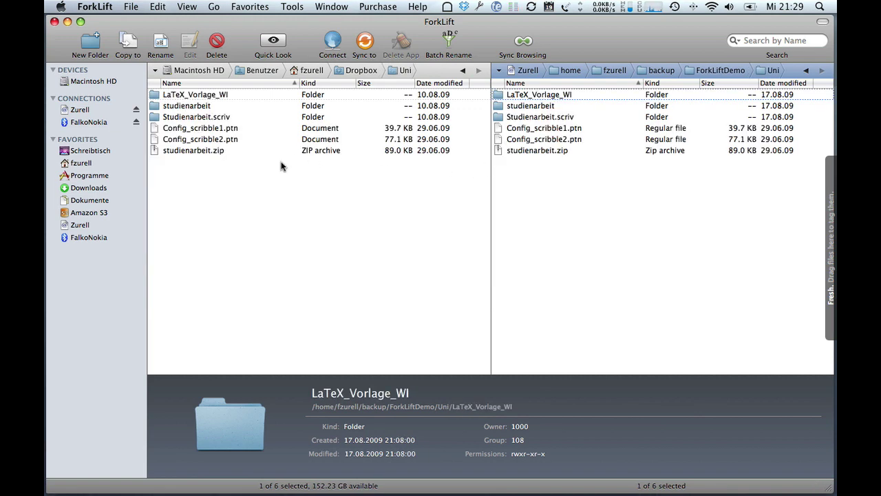
{"action": "left_click", "coordinate": [195, 108]}
{"action": "double_click", "coordinate": [195, 108]}
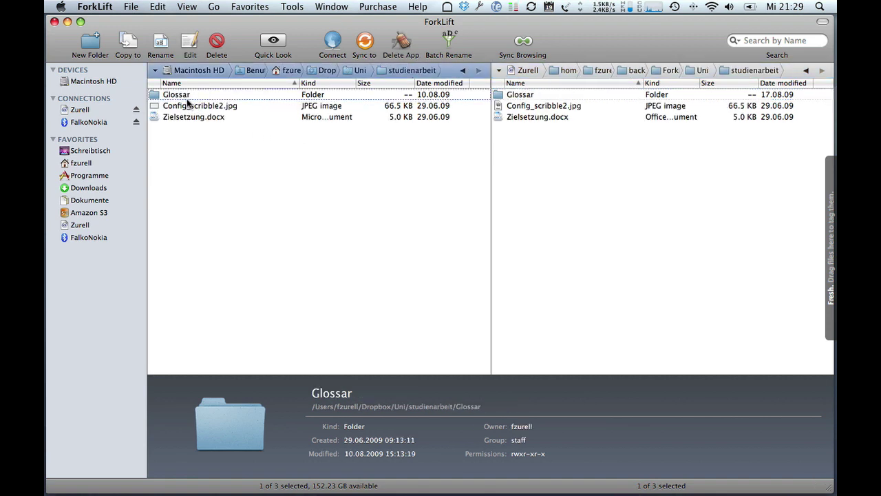
{"action": "double_click", "coordinate": [176, 94]}
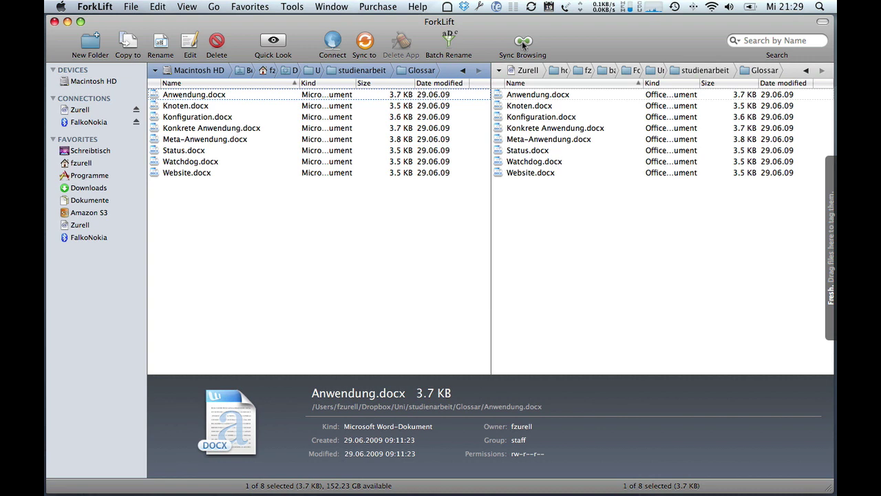
{"action": "left_click", "coordinate": [287, 219]}
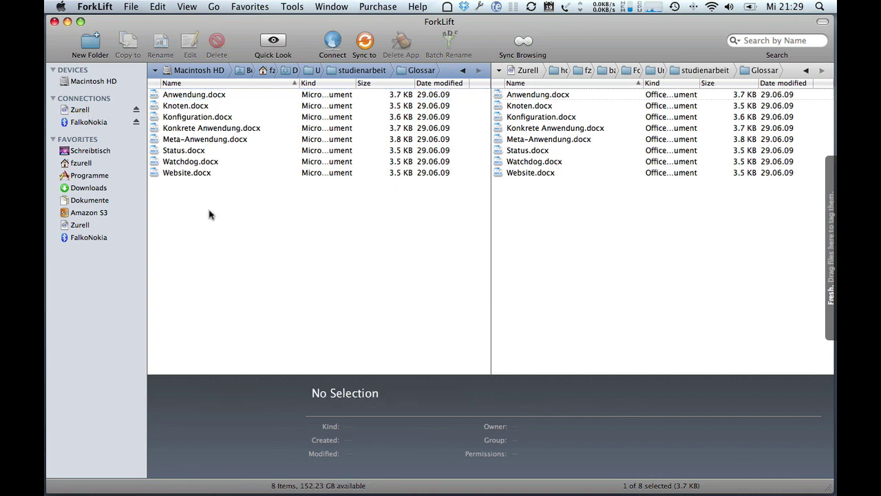
Step: Open local home/tmp on the left and the server's uploads folder on the right, then Sync to
{"action": "left_click", "coordinate": [75, 162]}
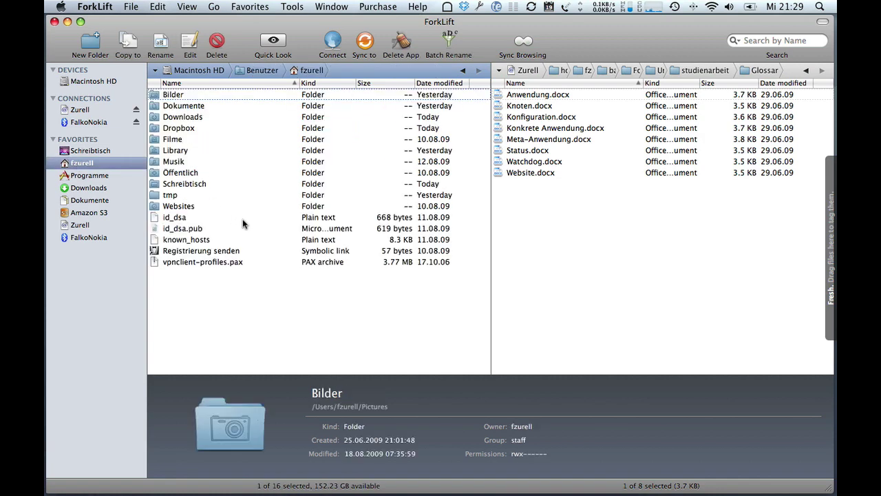
{"action": "double_click", "coordinate": [169, 195]}
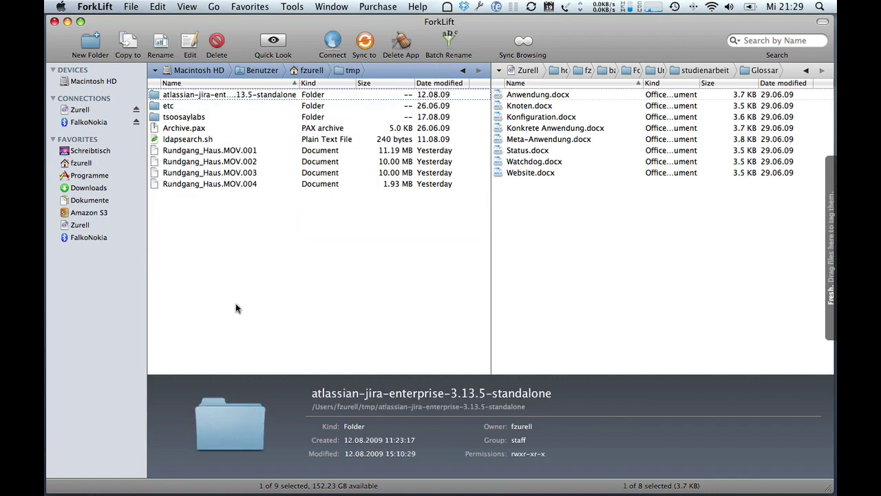
{"action": "left_click", "coordinate": [540, 222]}
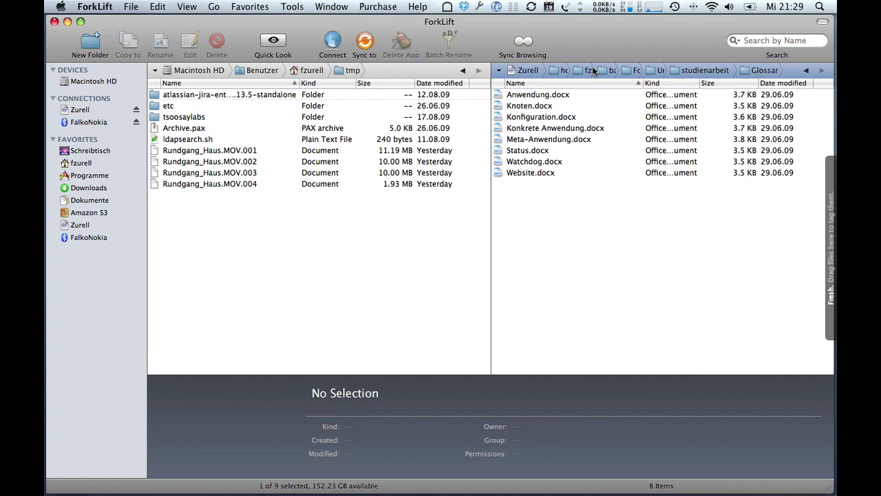
{"action": "key", "text": "super+shift+h"}
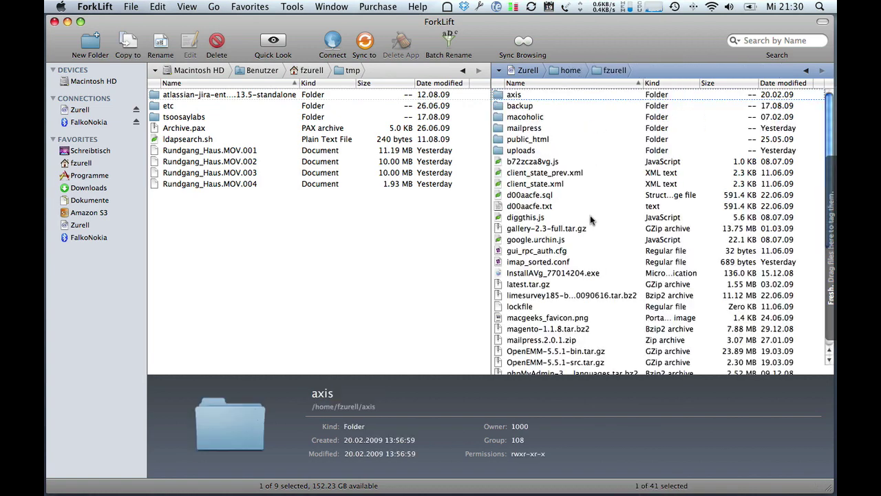
{"action": "left_click", "coordinate": [523, 150]}
{"action": "key", "text": "super+Down"}
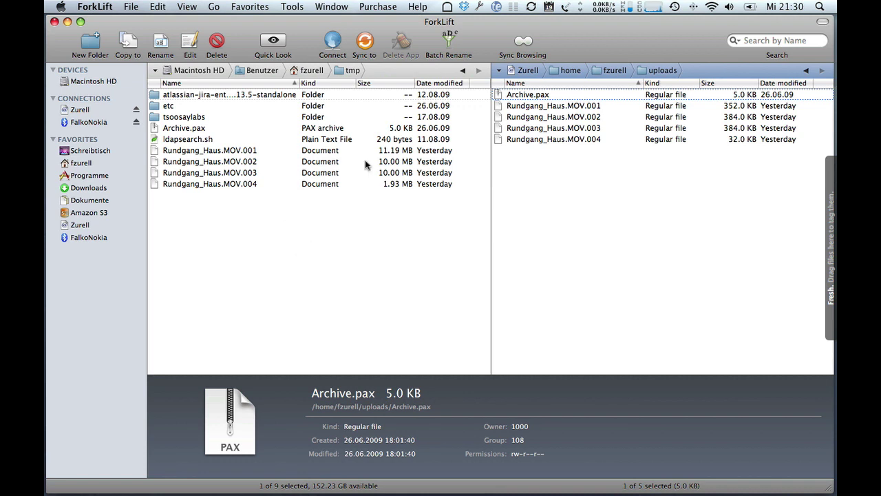
{"action": "left_click", "coordinate": [200, 265]}
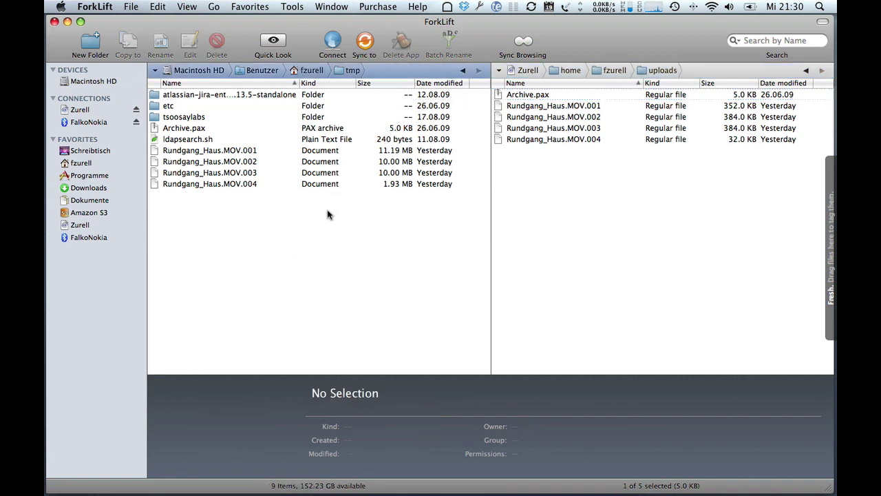
{"action": "left_click", "coordinate": [365, 43]}
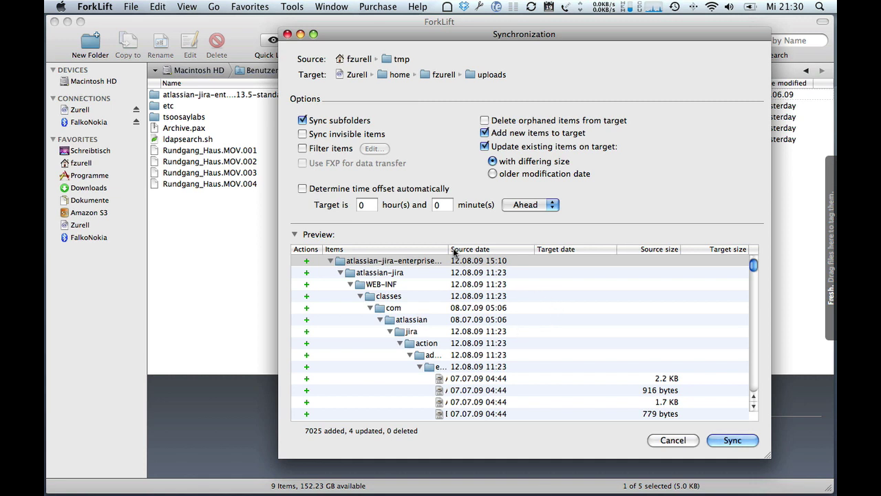
Step: Sync only tmp's top-level files to uploads, with Sync subfolders unchecked
{"action": "mouse_move", "coordinate": [449, 249]}
{"action": "left_mouse_down"}
{"action": "mouse_move", "coordinate": [550, 252]}
{"action": "mouse_move", "coordinate": [448, 249]}
{"action": "left_mouse_up"}
{"action": "left_click", "coordinate": [302, 120]}
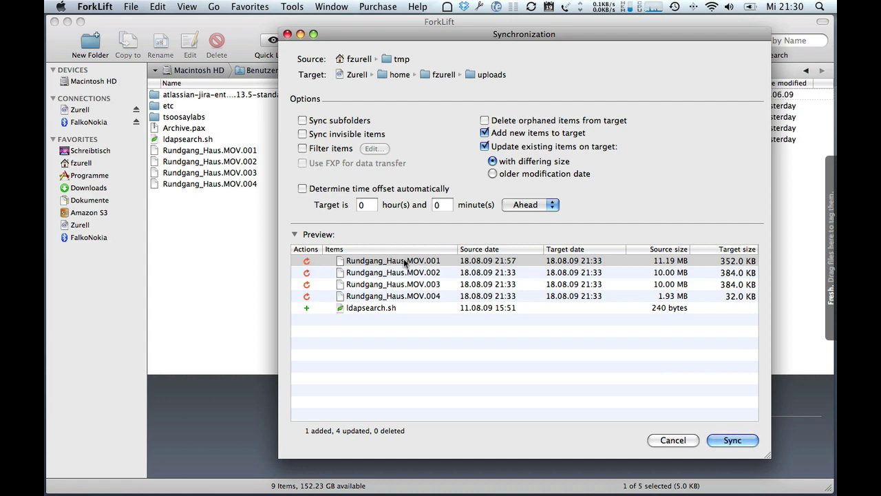
{"action": "left_click_drag", "start_coordinate": [583, 34], "coordinate": [485, 27]}
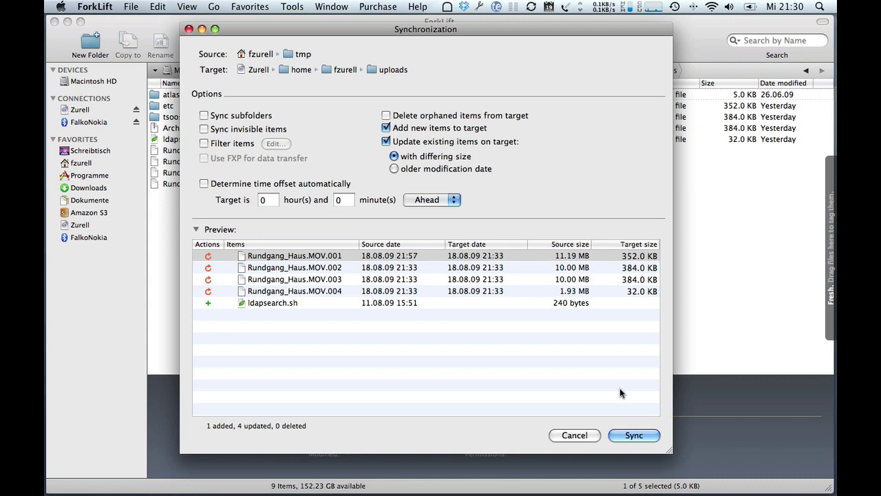
{"action": "left_click", "coordinate": [627, 435]}
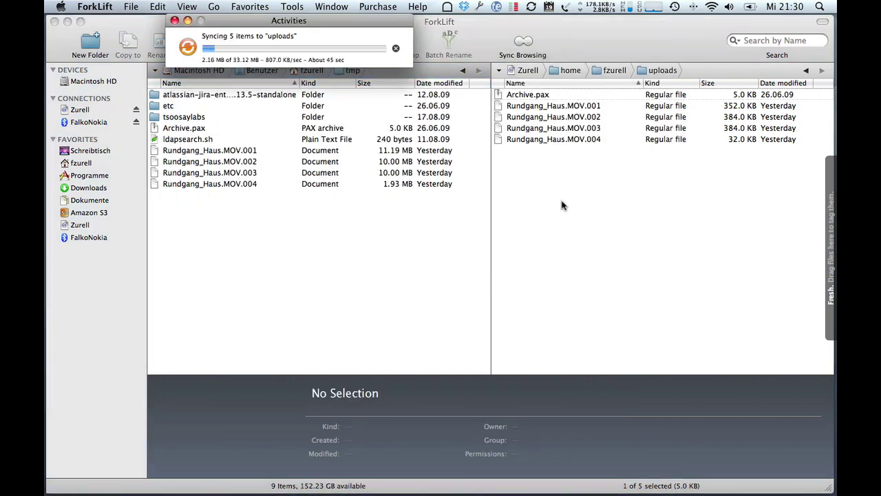
Step: Cancel the running sync and return the right pane to the server's home folder
{"action": "left_click", "coordinate": [396, 49]}
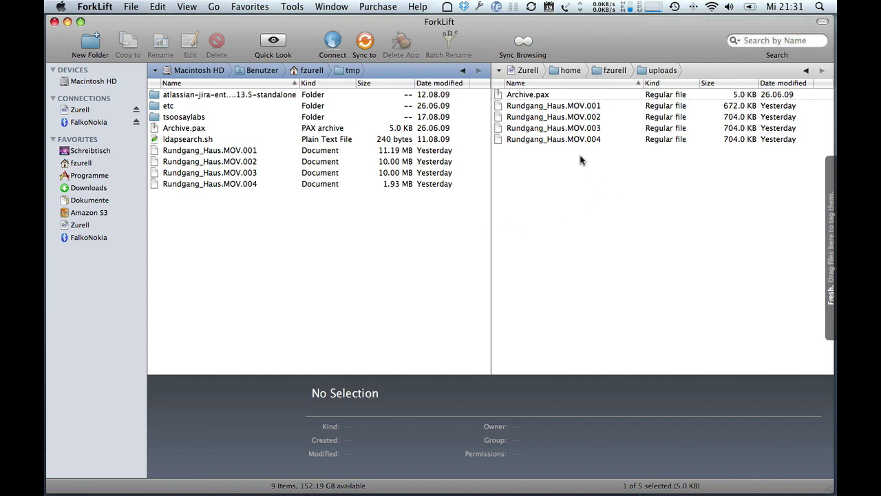
{"action": "left_click", "coordinate": [621, 71]}
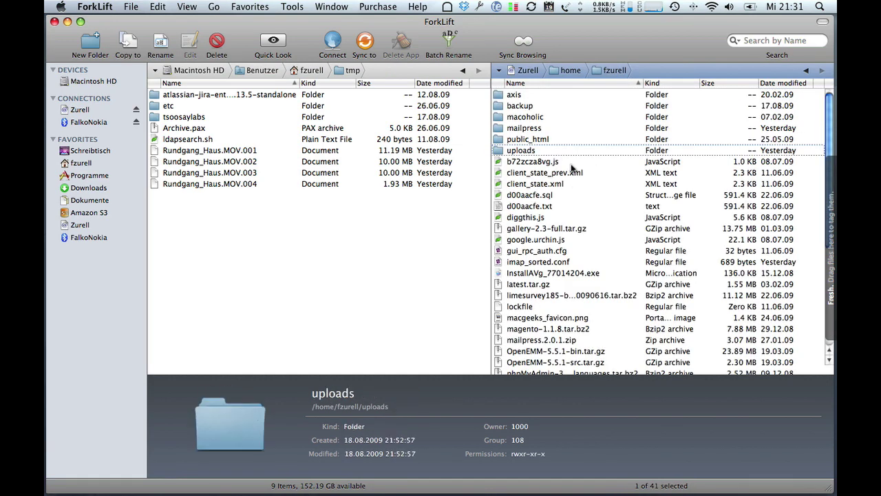
Step: Split public_html's Rundgang_Haus.MOV into custom 50 MB pieces, then cancel the split
{"action": "double_click", "coordinate": [530, 140]}
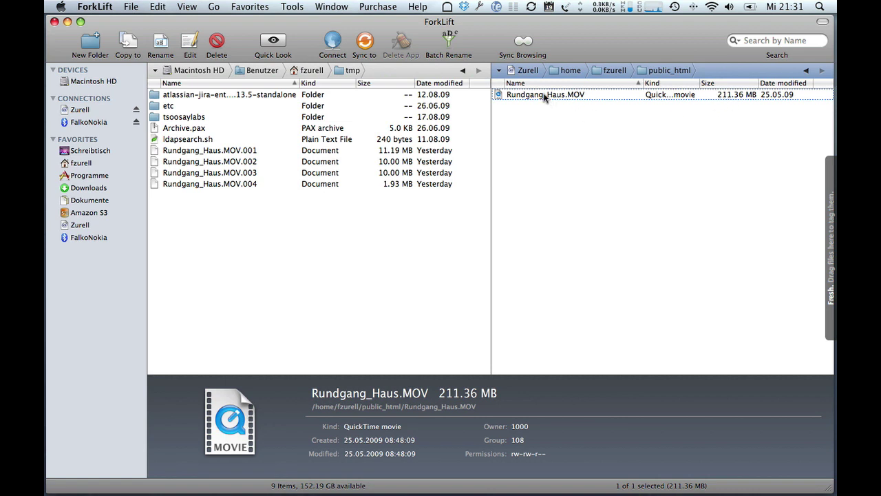
{"action": "left_click", "coordinate": [300, 6]}
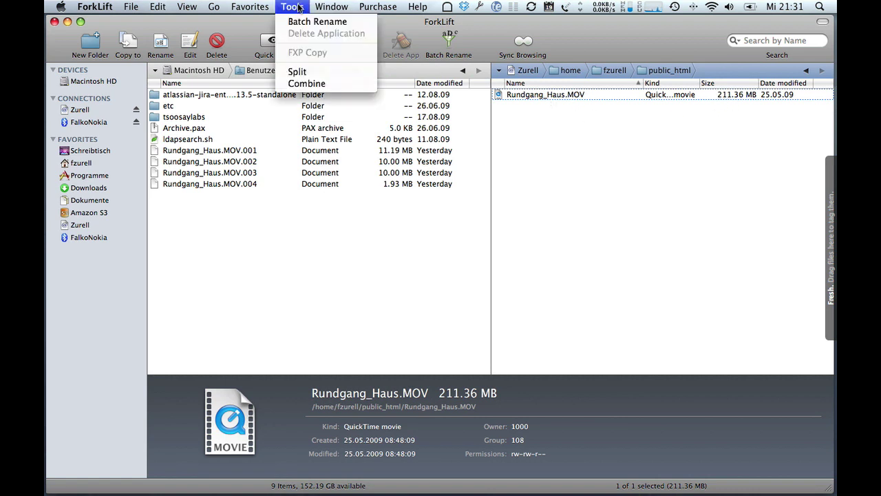
{"action": "left_click", "coordinate": [308, 72]}
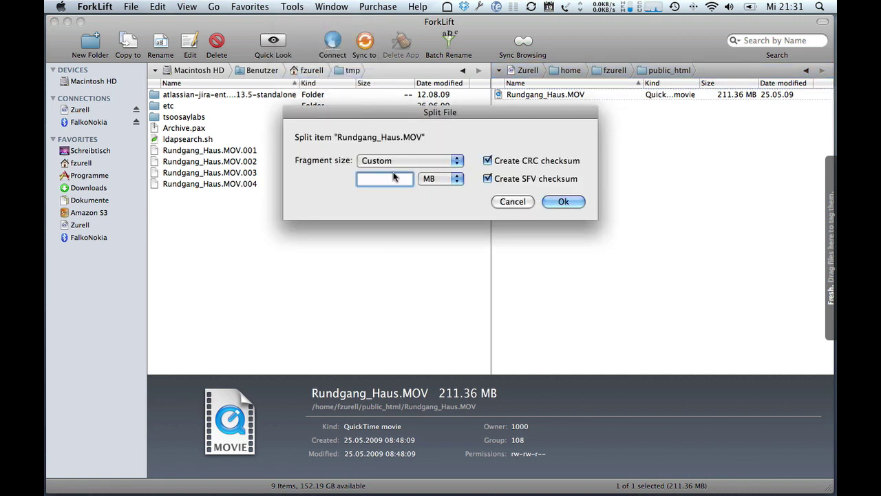
{"action": "left_click", "coordinate": [412, 161]}
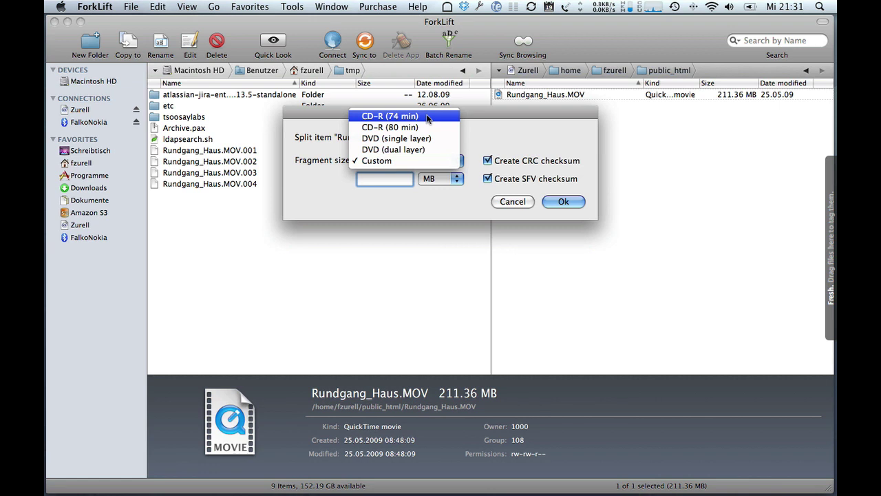
{"action": "left_click", "coordinate": [403, 162]}
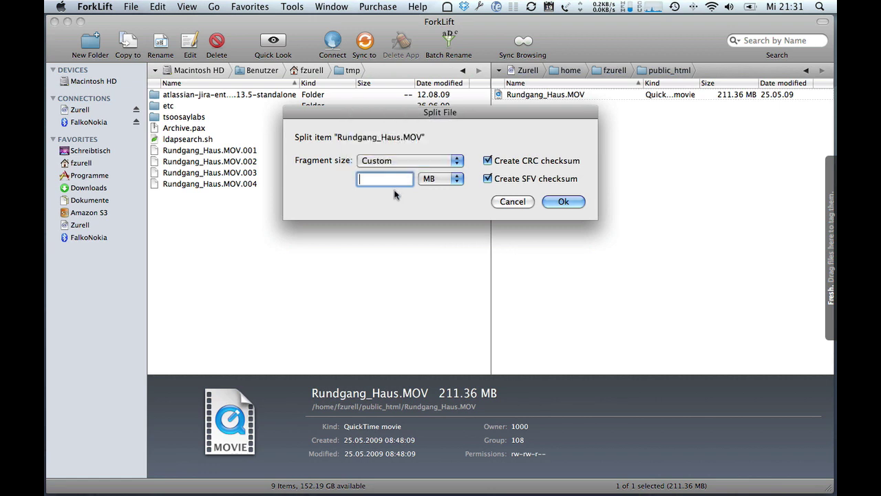
{"action": "type", "text": "50"}
{"action": "left_click", "coordinate": [564, 201]}
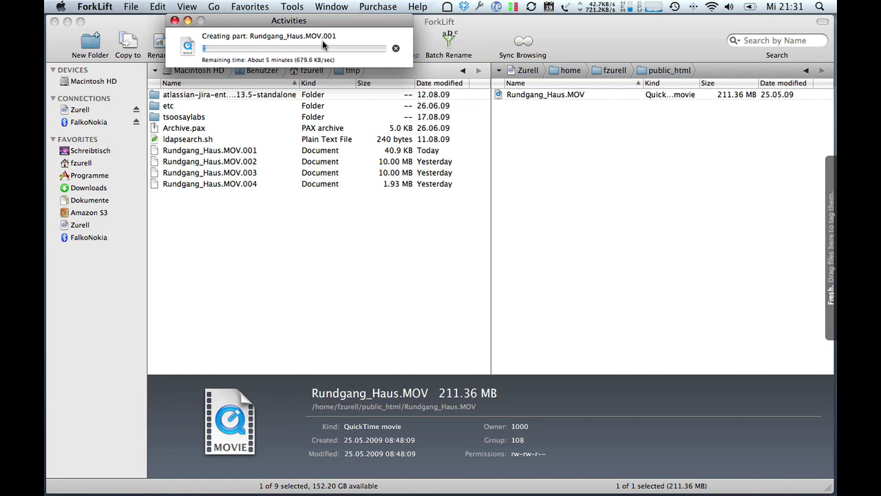
{"action": "left_click", "coordinate": [396, 48]}
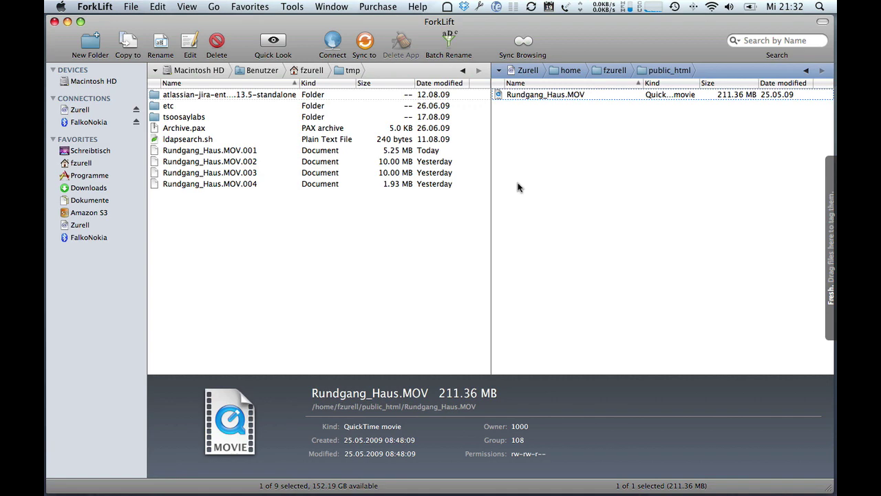
Step: Try combining Rundgang_Haus.MOV pieces .001–.004, stop at the replace prompt, then select mailpress under fzurell
{"action": "left_click", "coordinate": [245, 153]}
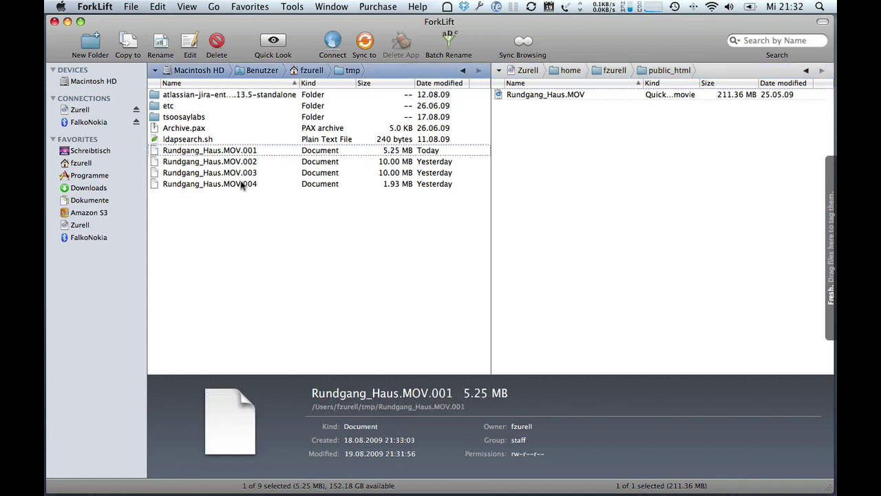
{"action": "left_click", "coordinate": [240, 183], "text": "shift"}
{"action": "left_click", "coordinate": [292, 7]}
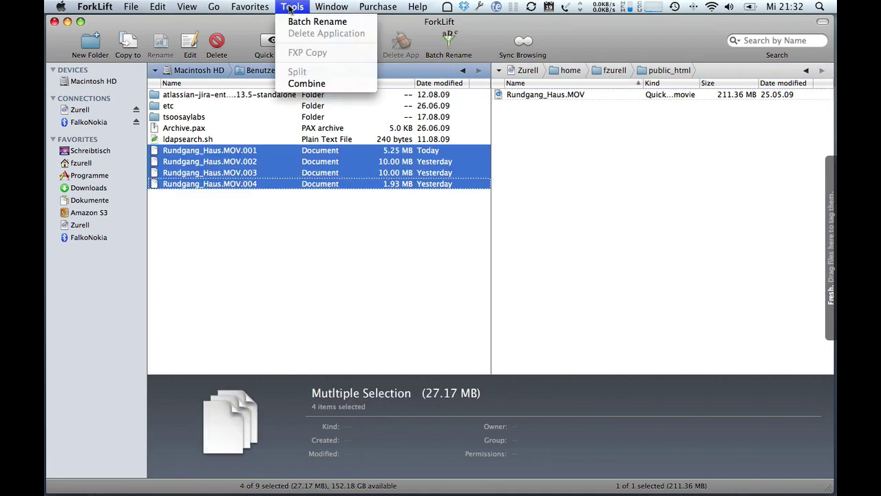
{"action": "left_click", "coordinate": [307, 84]}
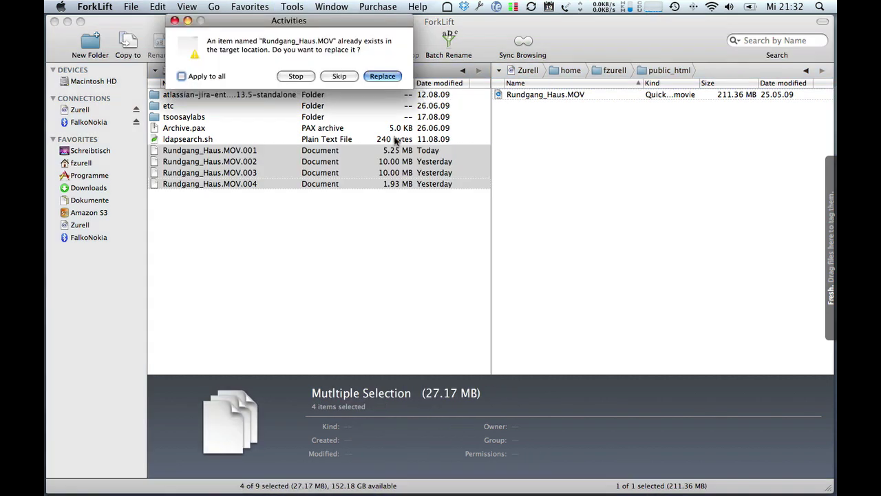
{"action": "left_click", "coordinate": [301, 77]}
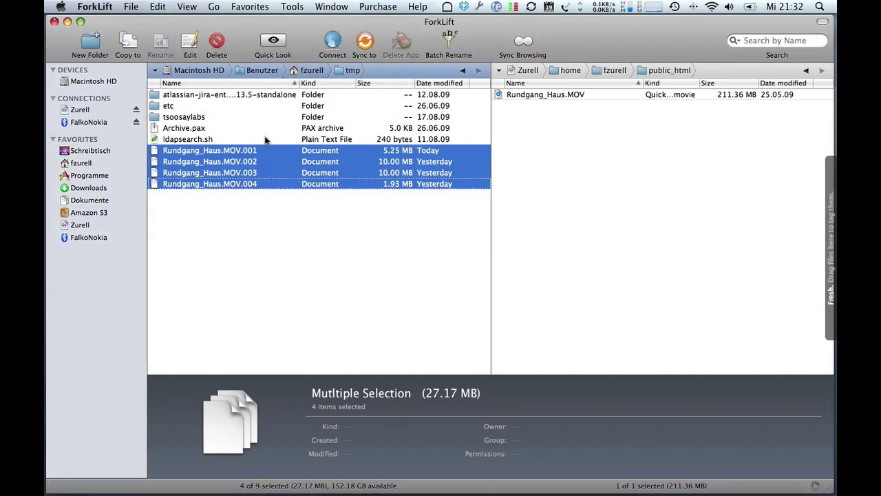
{"action": "left_click", "coordinate": [307, 212]}
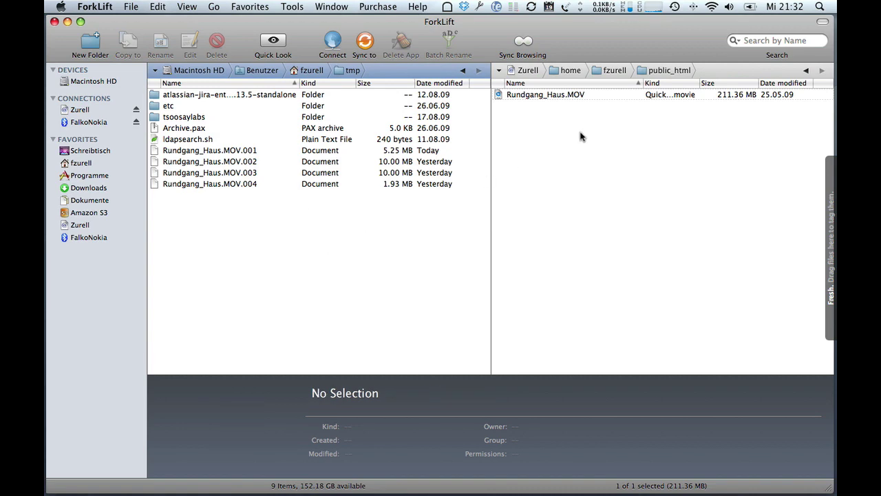
{"action": "left_click", "coordinate": [611, 72]}
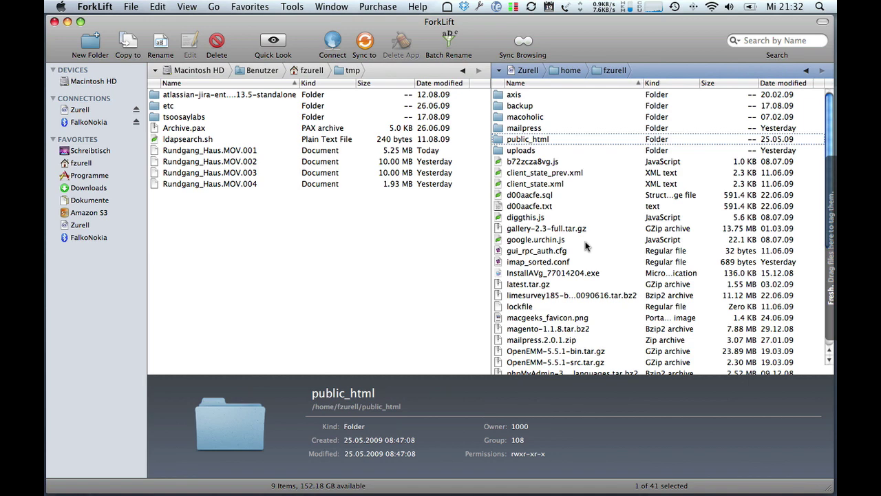
{"action": "left_click", "coordinate": [519, 130]}
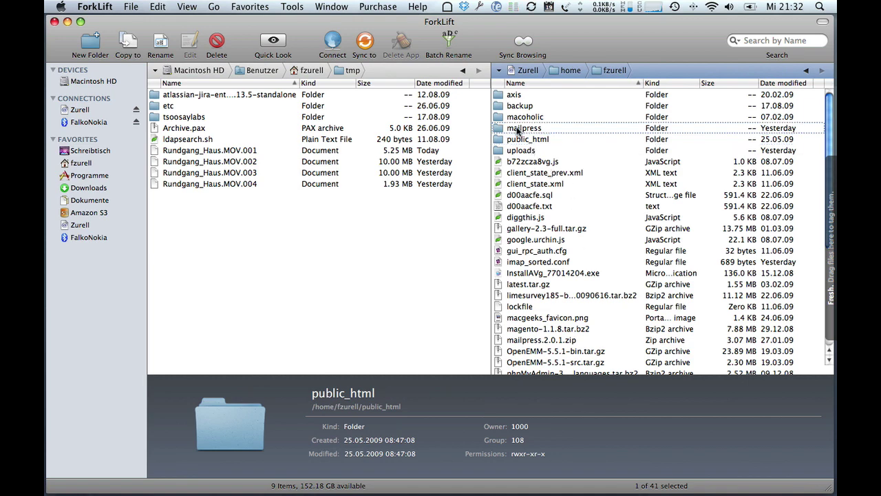
Step: Open mailpress and select the 17 images from Screenshoot-1.gif to Screenshoot-17.jpg
{"action": "key", "text": "super+Down"}
{"action": "scroll", "coordinate": [640, 221], "scroll_direction": "down", "scroll_amount": 3}
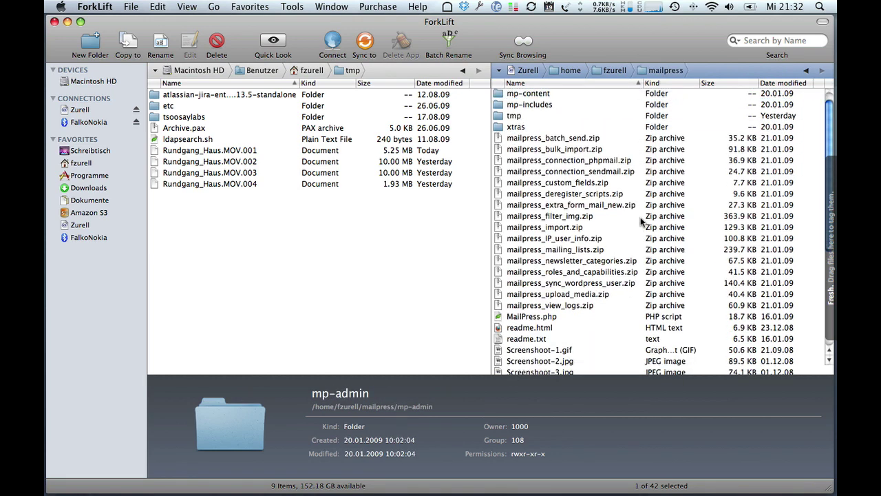
{"action": "scroll", "coordinate": [640, 217], "scroll_direction": "down", "scroll_amount": 5}
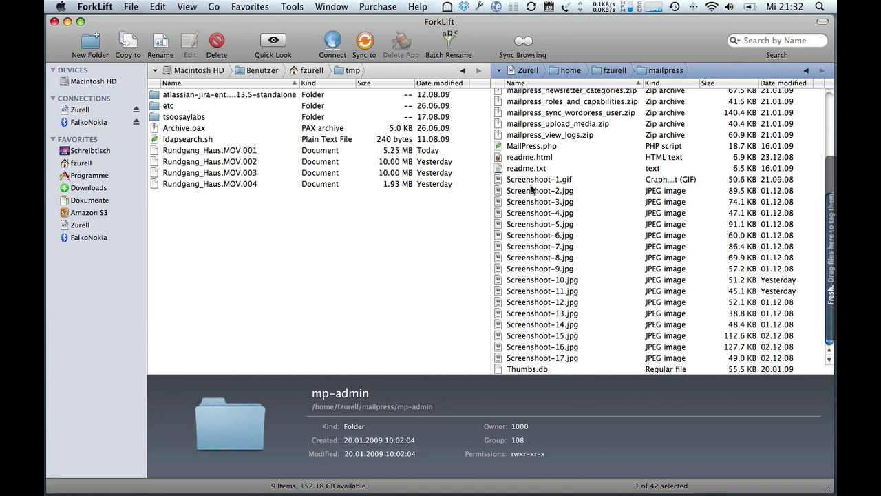
{"action": "left_click", "coordinate": [529, 181]}
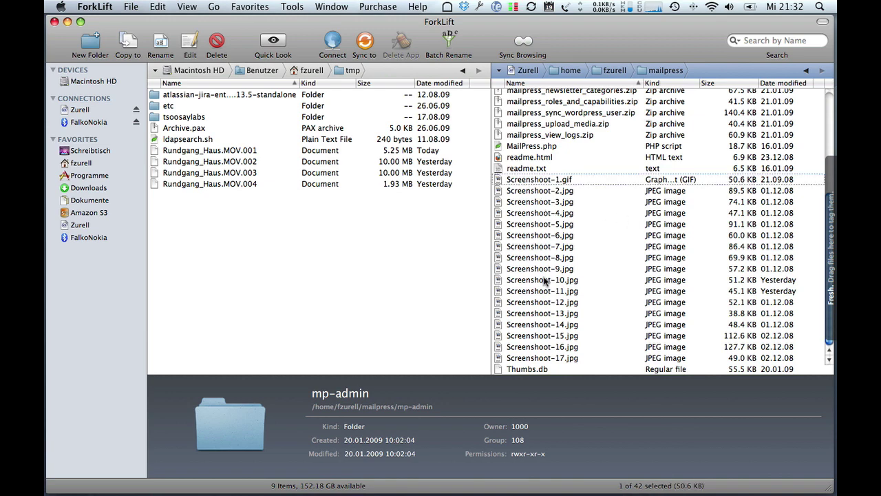
{"action": "left_click", "coordinate": [545, 358], "text": "shift"}
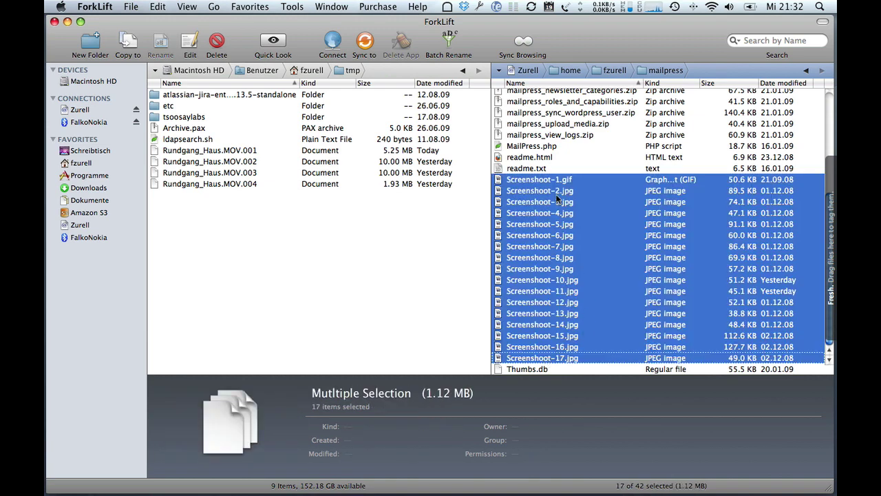
Step: Open Batch Rename for them, keeping Replace text and applying it to Name only
{"action": "left_click", "coordinate": [298, 10]}
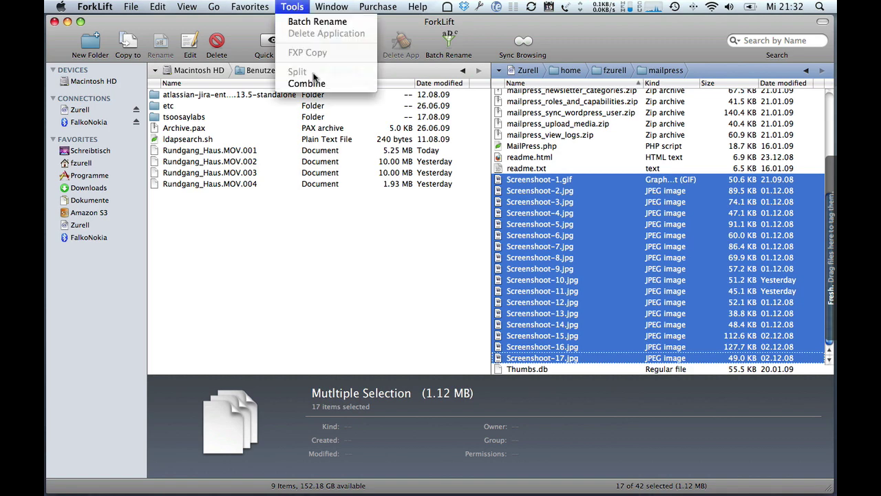
{"action": "left_click", "coordinate": [334, 21]}
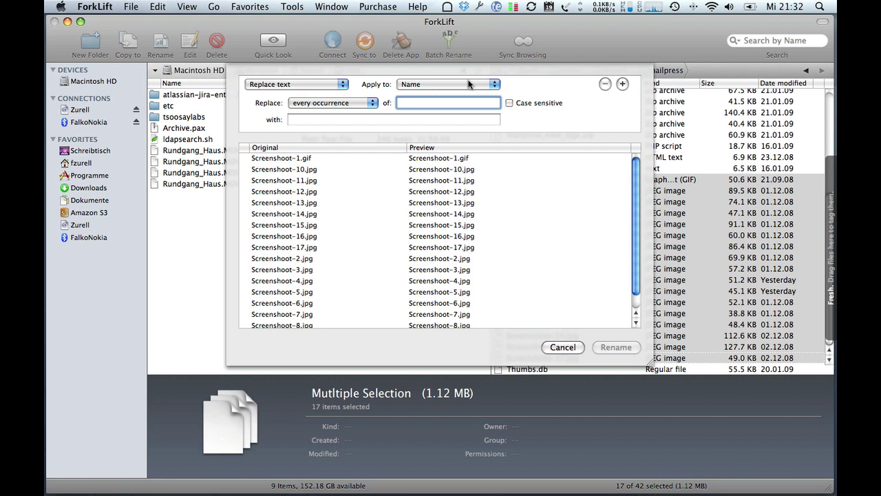
{"action": "left_click", "coordinate": [324, 85]}
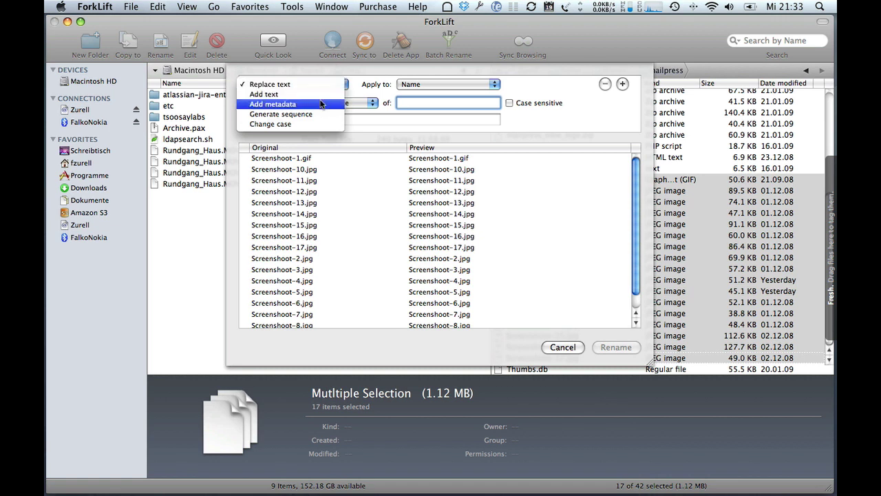
{"action": "left_click", "coordinate": [411, 84]}
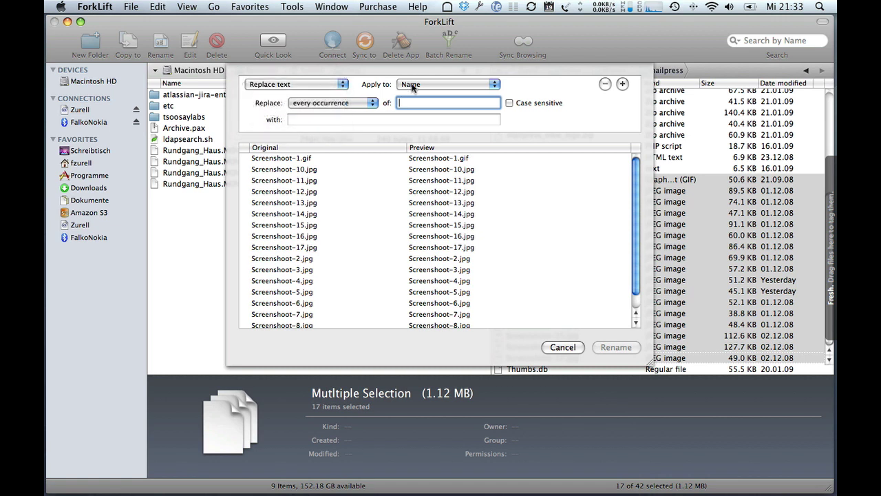
{"action": "left_click", "coordinate": [435, 87]}
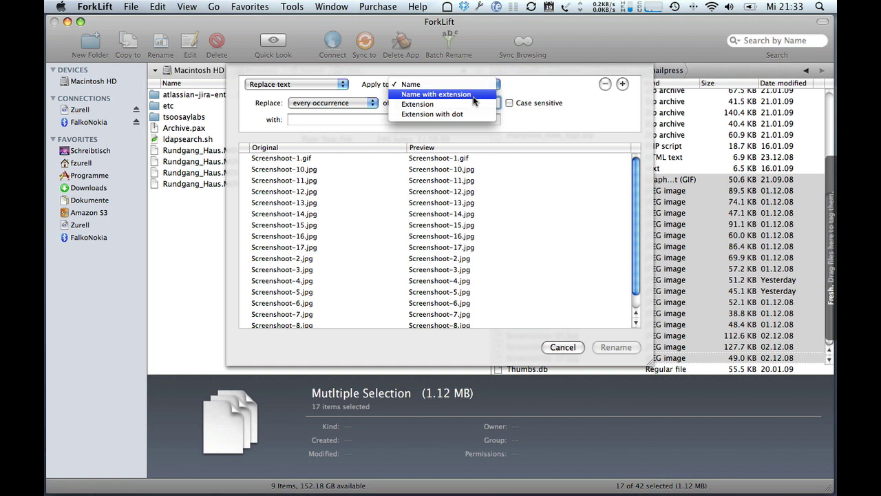
{"action": "left_click", "coordinate": [465, 84]}
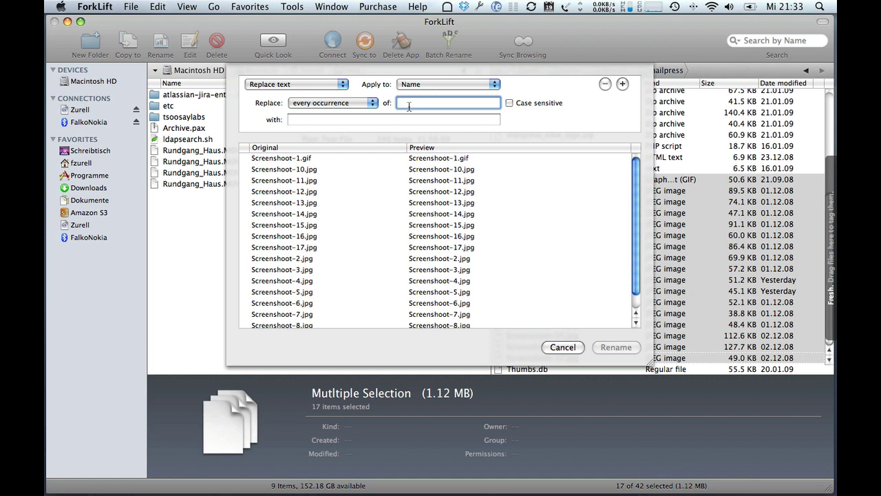
Step: Replace every case-sensitive 'Screen' with 'Display' in the 17 names and rename them
{"action": "type", "text": "Screen"}
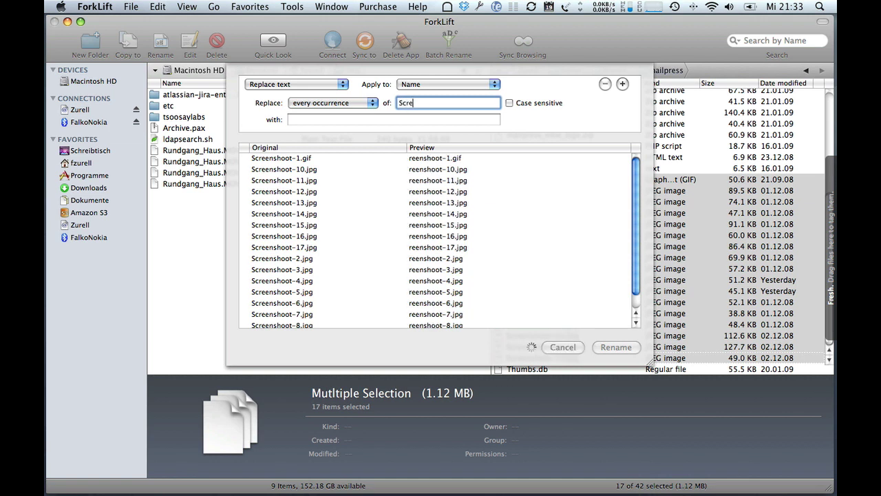
{"action": "left_click", "coordinate": [392, 119]}
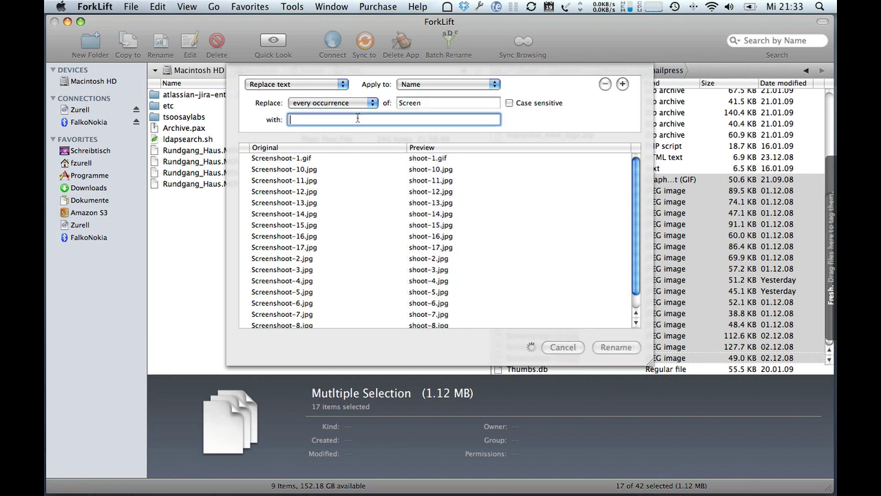
{"action": "type", "text": "Display"}
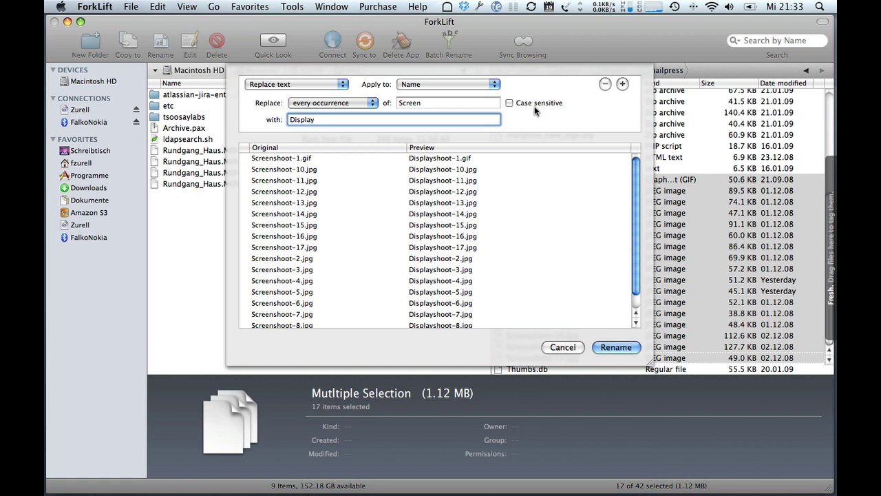
{"action": "left_click", "coordinate": [509, 103]}
{"action": "left_click", "coordinate": [329, 103]}
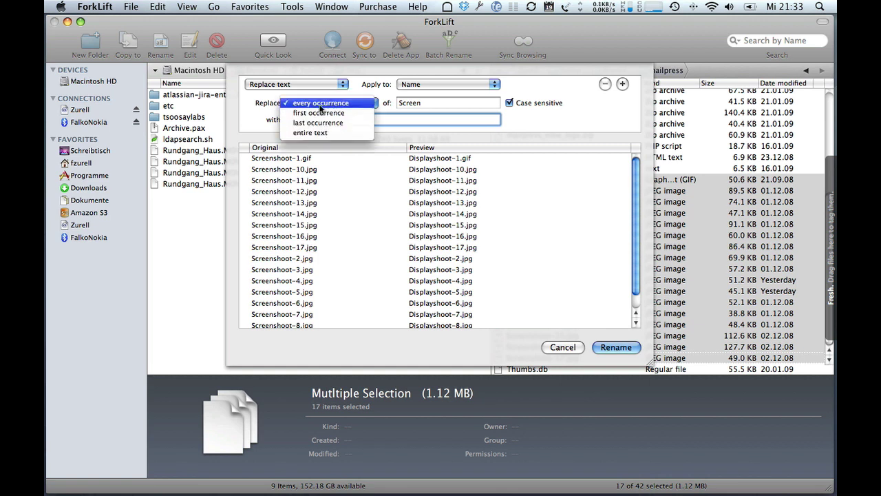
{"action": "left_click", "coordinate": [321, 103]}
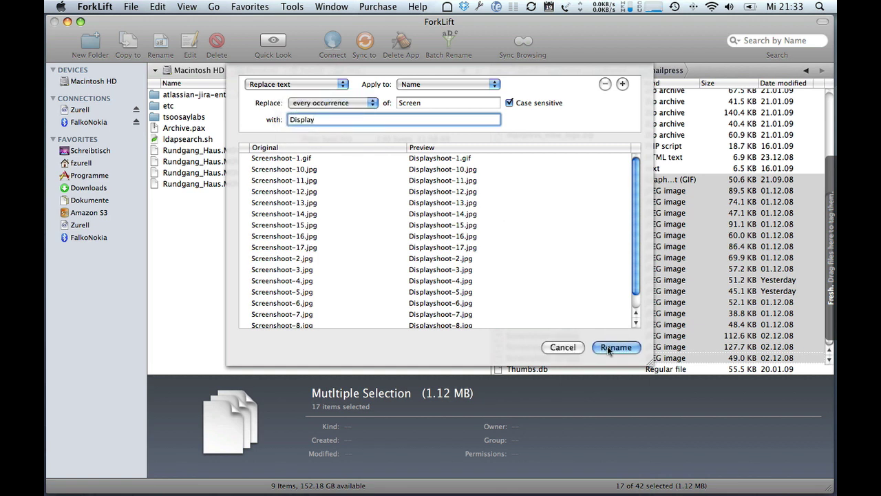
{"action": "left_click", "coordinate": [609, 347]}
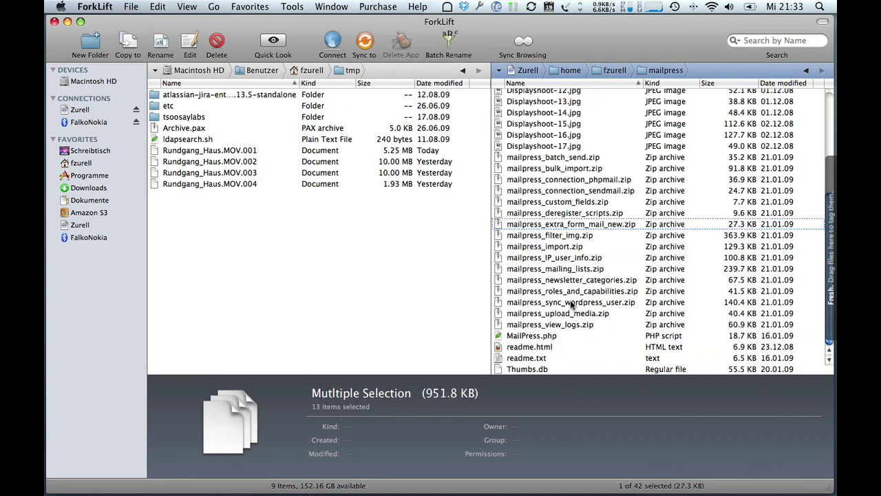
Step: Preview the remote Displayshoot-2.jpg screenshot in Preview, then quit Preview
{"action": "scroll", "coordinate": [594, 241], "scroll_direction": "up", "scroll_amount": 5}
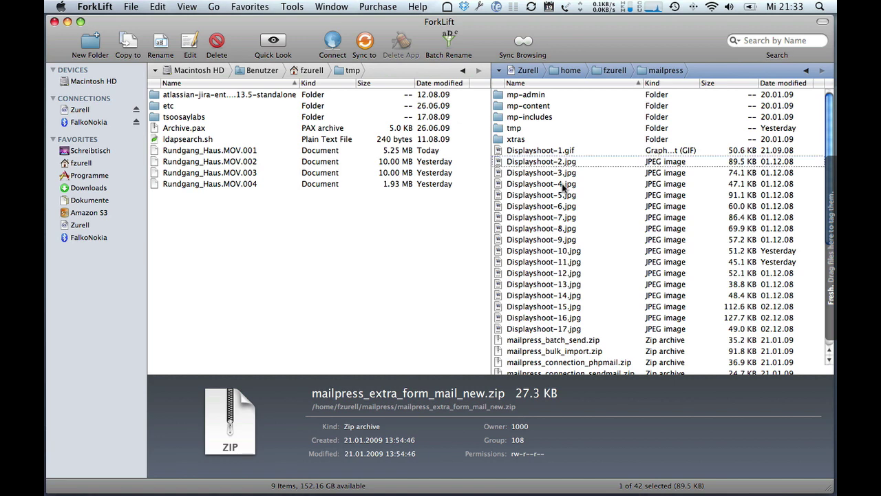
{"action": "left_click", "coordinate": [533, 163]}
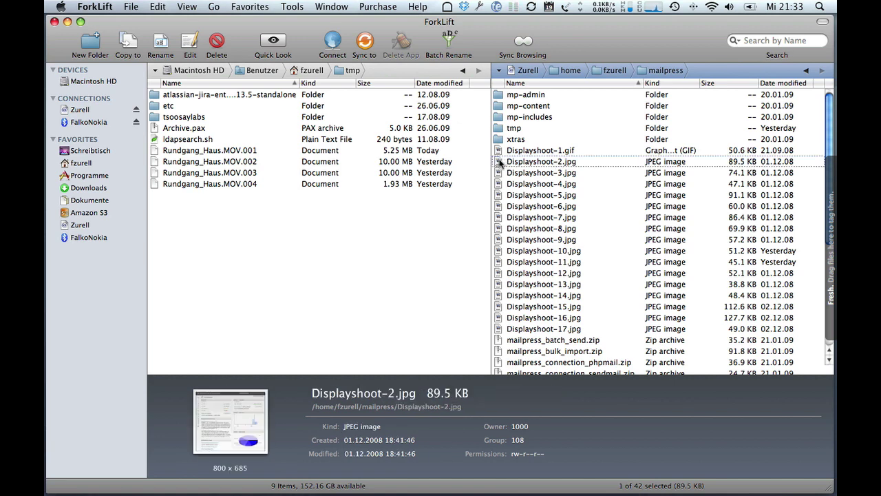
{"action": "double_click", "coordinate": [500, 161]}
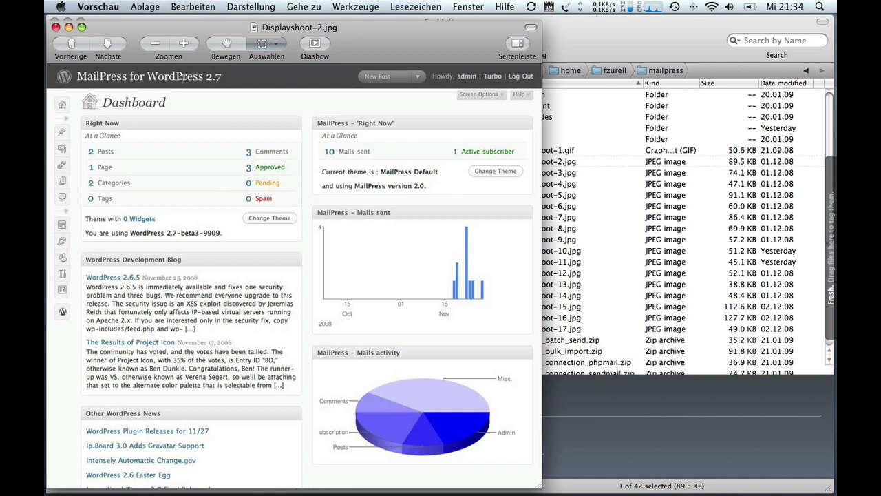
{"action": "left_click", "coordinate": [99, 7]}
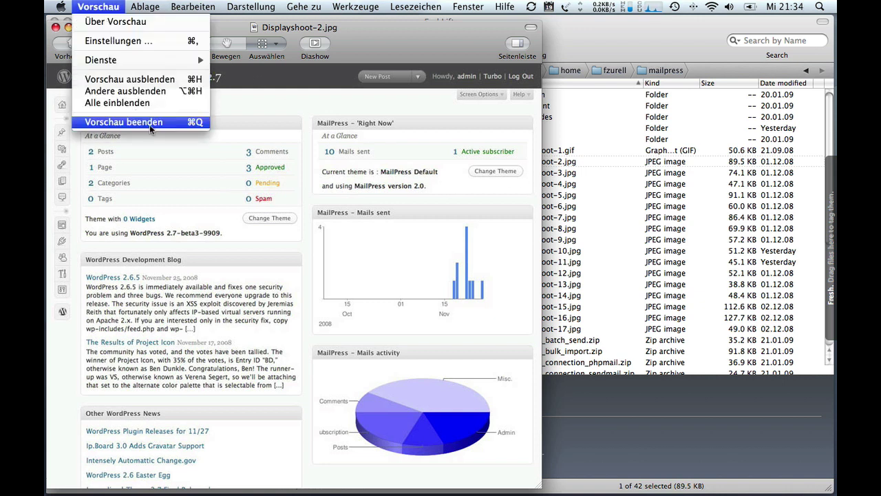
{"action": "left_click", "coordinate": [149, 123]}
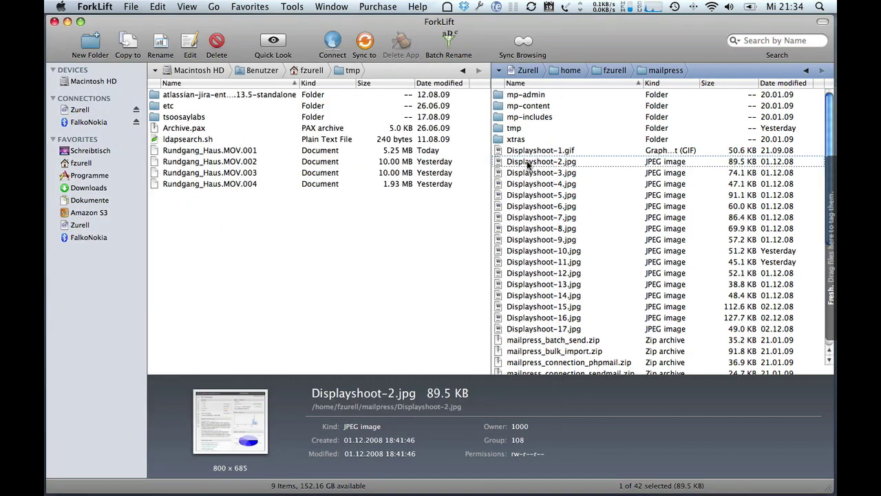
{"action": "scroll", "coordinate": [528, 162], "scroll_direction": "down", "scroll_amount": 1}
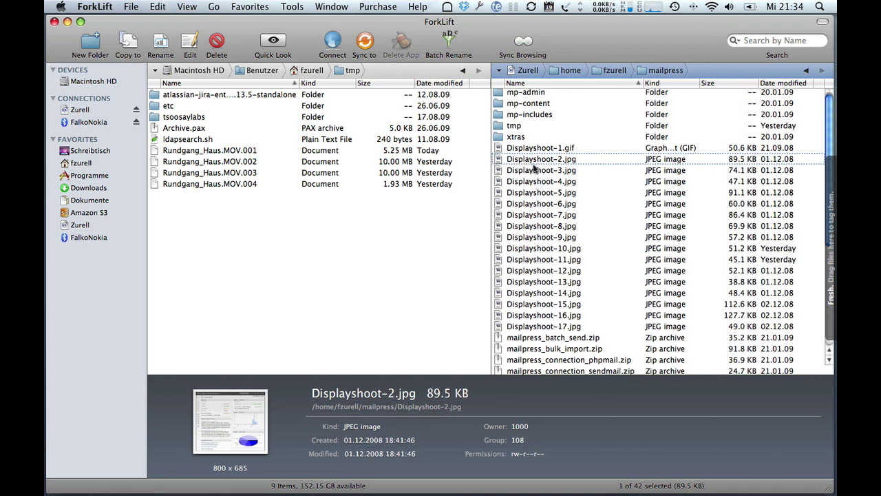
Step: Black out the Pending and Spam counts in Displayshoot-2.jpg with Pixelmator's brush and save the JPEG
{"action": "left_click", "coordinate": [189, 41]}
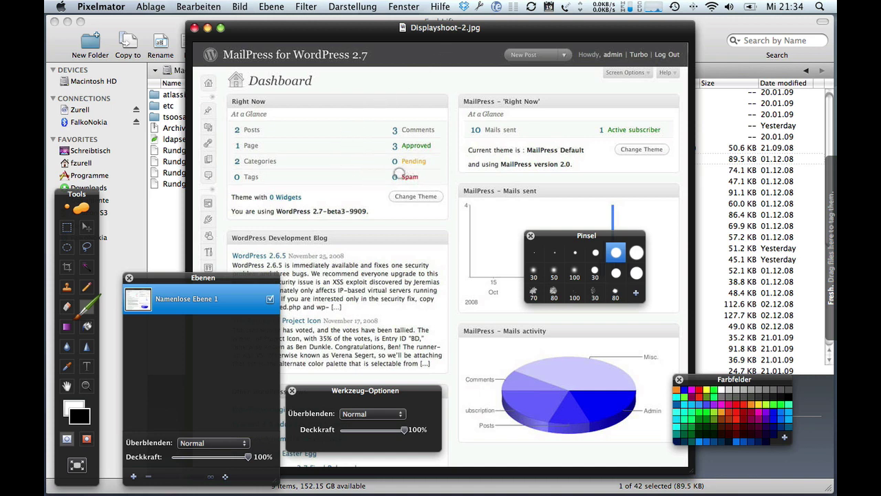
{"action": "mouse_move", "coordinate": [393, 174]}
{"action": "left_mouse_down"}
{"action": "mouse_move", "coordinate": [420, 172]}
{"action": "mouse_move", "coordinate": [371, 156]}
{"action": "mouse_move", "coordinate": [413, 134]}
{"action": "mouse_move", "coordinate": [389, 122]}
{"action": "left_mouse_up"}
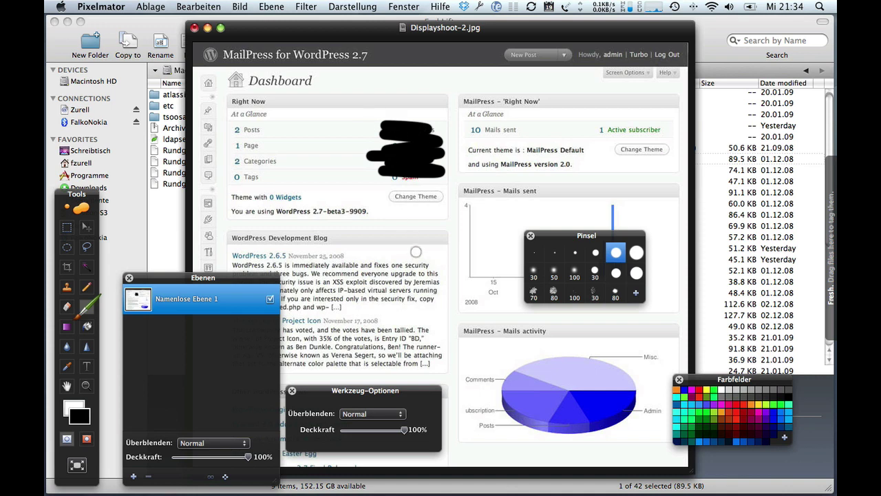
{"action": "key", "text": "super+s"}
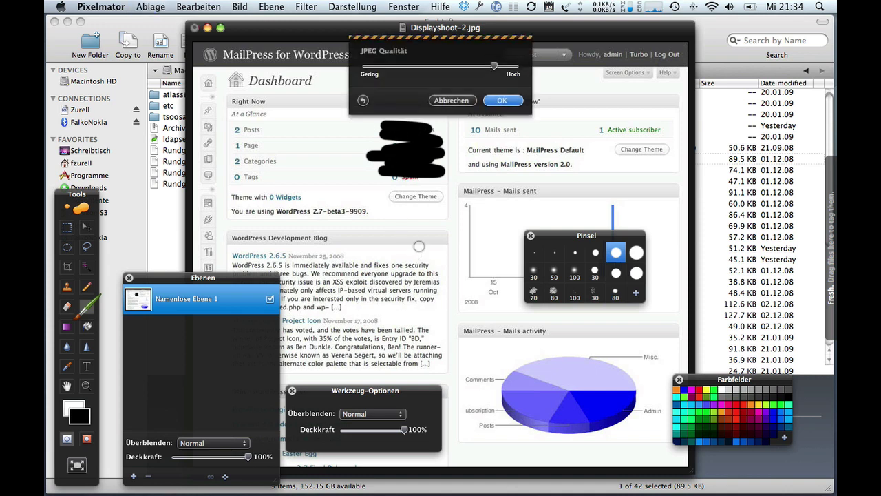
{"action": "left_click", "coordinate": [492, 102]}
Step: Quit Pixelmator to upload the image, then check the updated Displayshoot-2.jpg in Preview
{"action": "key", "text": "super+q"}
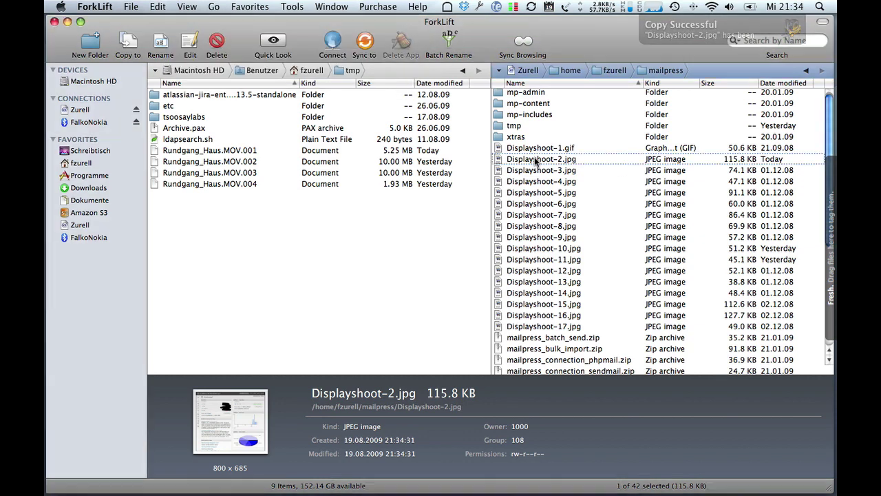
{"action": "double_click", "coordinate": [536, 161]}
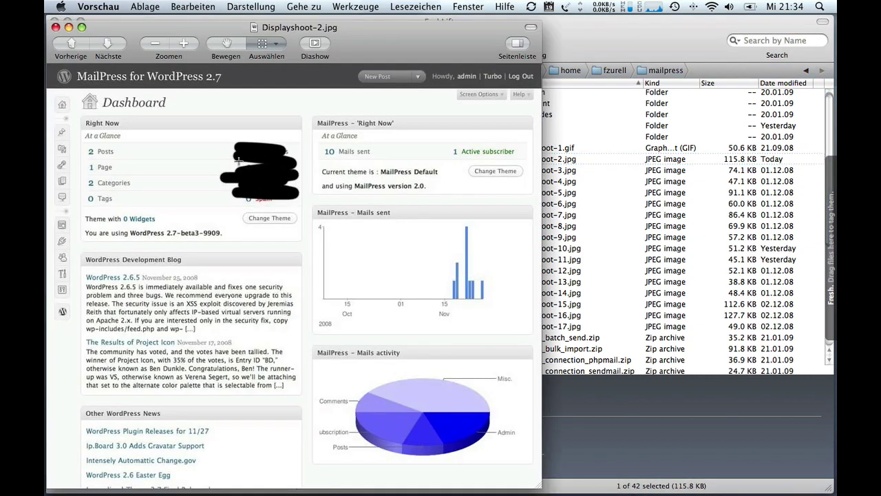
{"action": "key", "text": "super+q"}
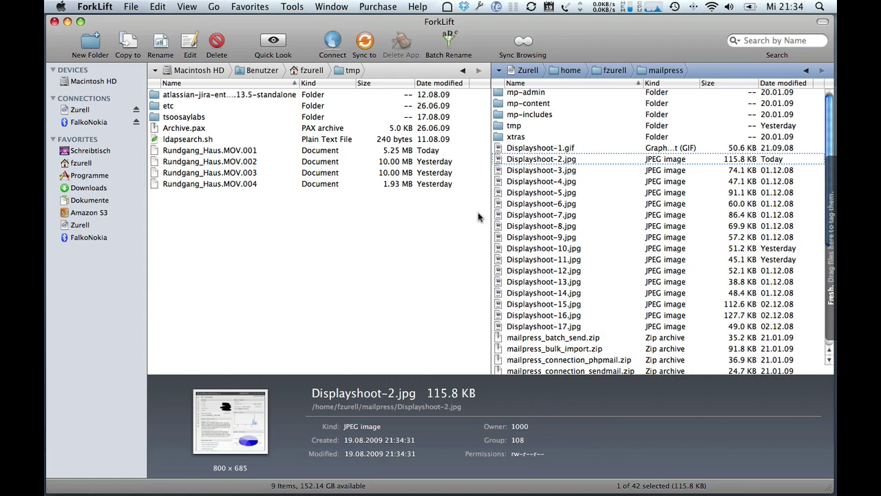
{"action": "key", "text": "super+comma"}
{"action": "left_click", "coordinate": [440, 232]}
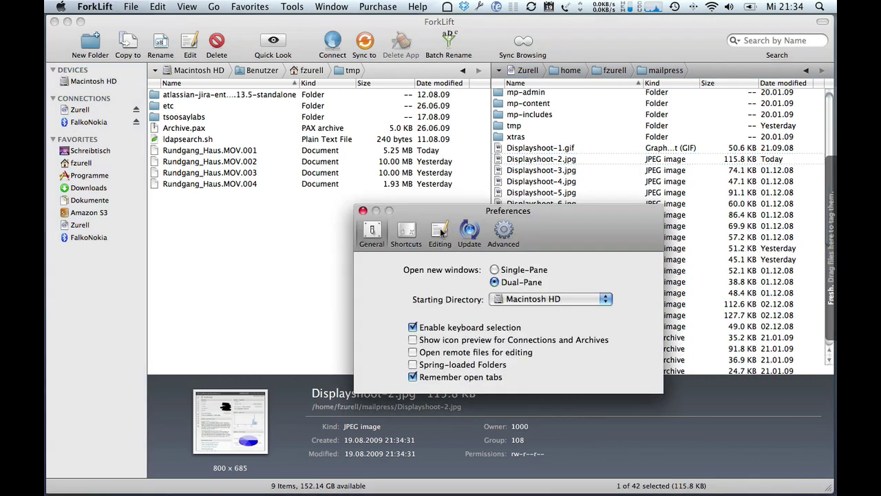
{"action": "left_click_drag", "start_coordinate": [542, 210], "coordinate": [422, 103]}
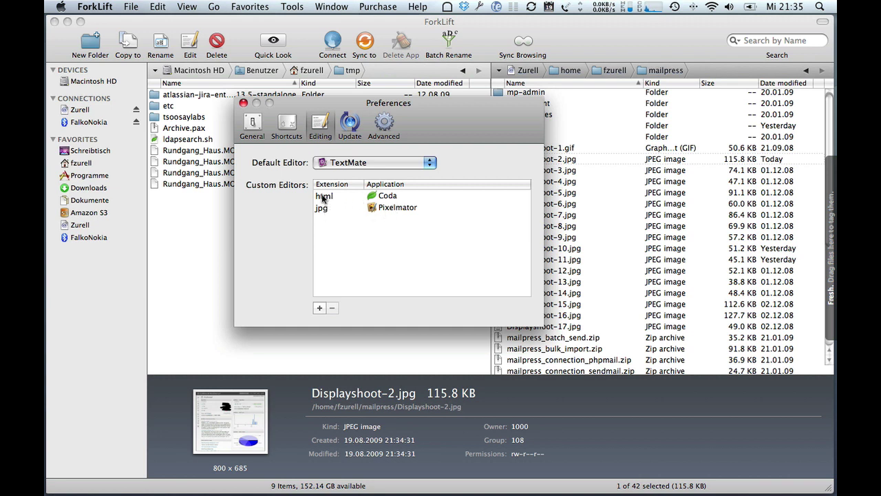
{"action": "left_click", "coordinate": [243, 103]}
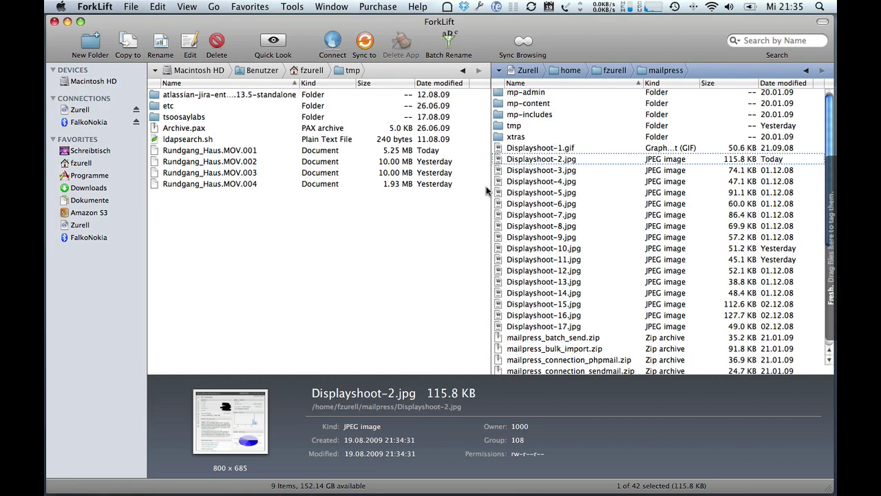
{"action": "scroll", "coordinate": [586, 201], "scroll_direction": "down", "scroll_amount": 5}
{"action": "scroll", "coordinate": [586, 201], "scroll_direction": "down", "scroll_amount": 1}
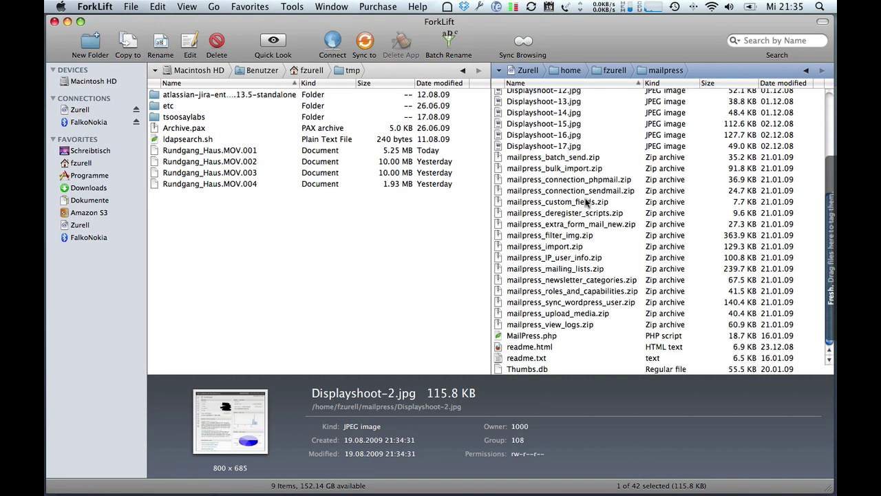
{"action": "double_click", "coordinate": [524, 359]}
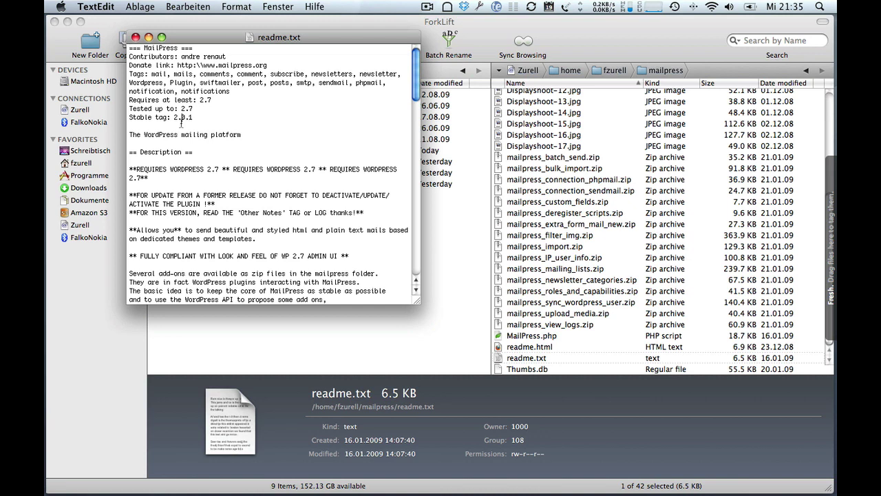
{"action": "key", "text": "Return"}
{"action": "key", "text": "Return"}
{"action": "key", "text": "Return"}
{"action": "key", "text": "Return"}
{"action": "key", "text": "Return"}
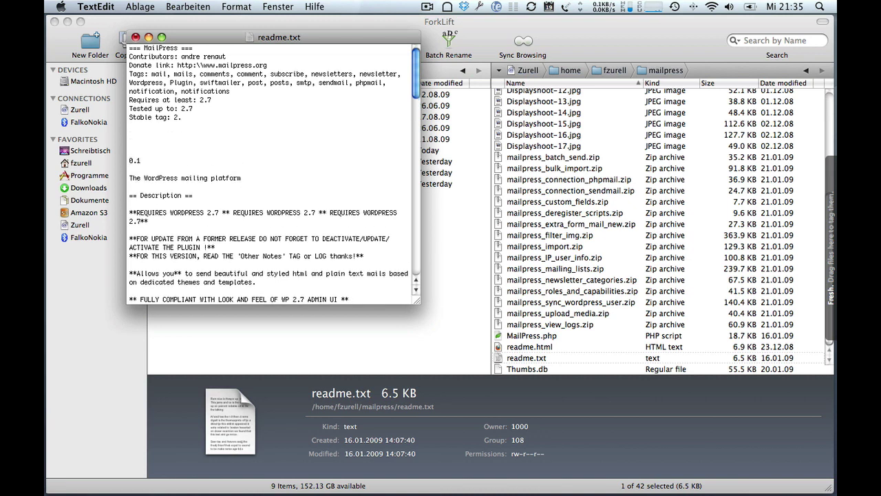
{"action": "key", "text": "super+s"}
{"action": "key", "text": "super+q"}
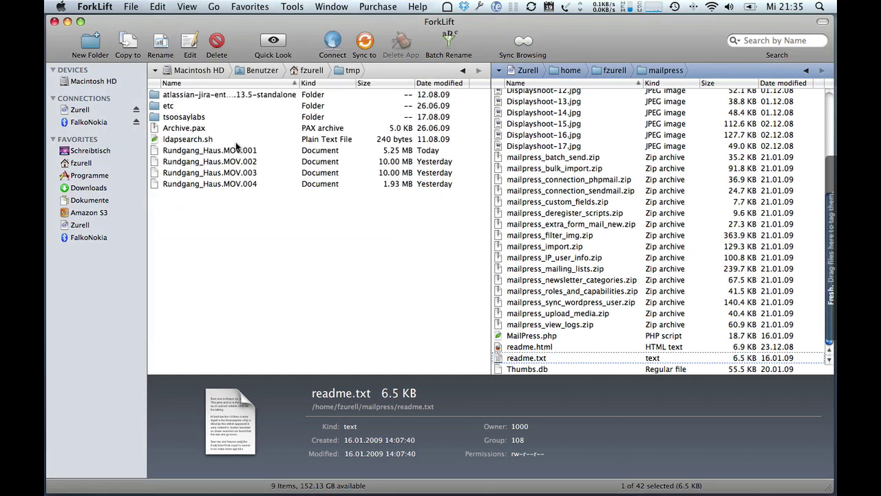
{"action": "double_click", "coordinate": [534, 361]}
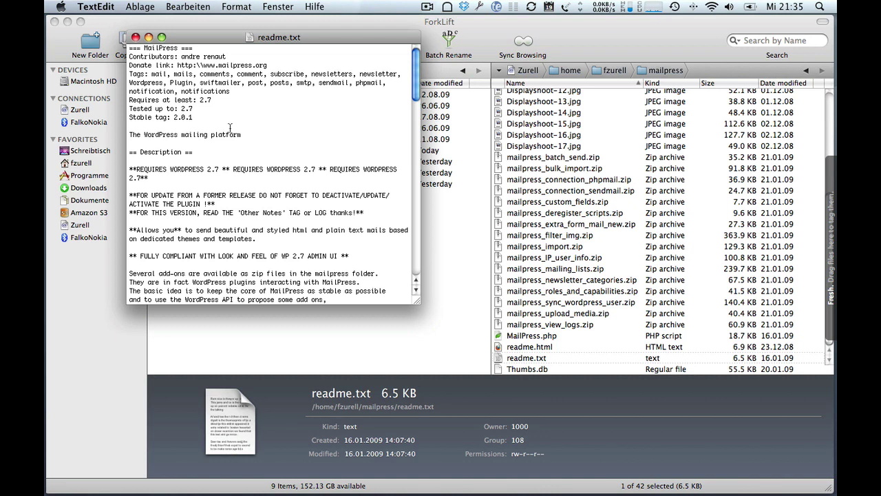
{"action": "key", "text": "super+q"}
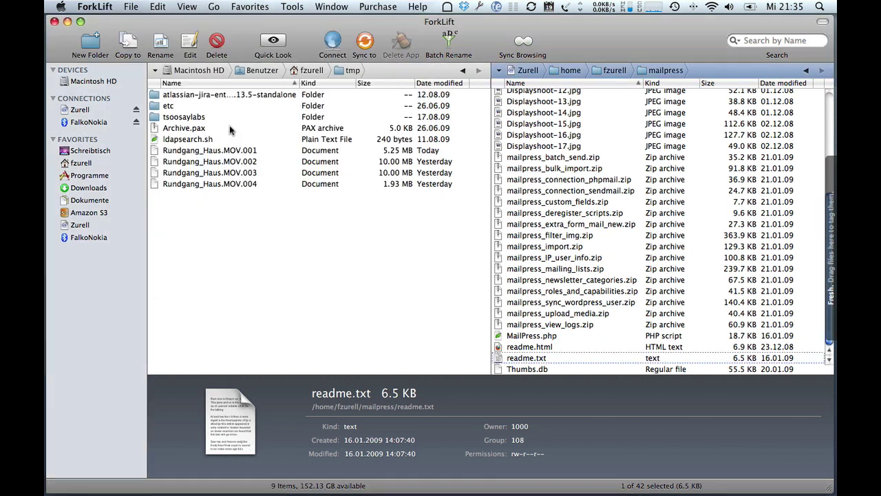
Step: Open readme.txt in TextMate, add blank lines above == Description ==, and save
{"action": "right_click", "coordinate": [515, 362]}
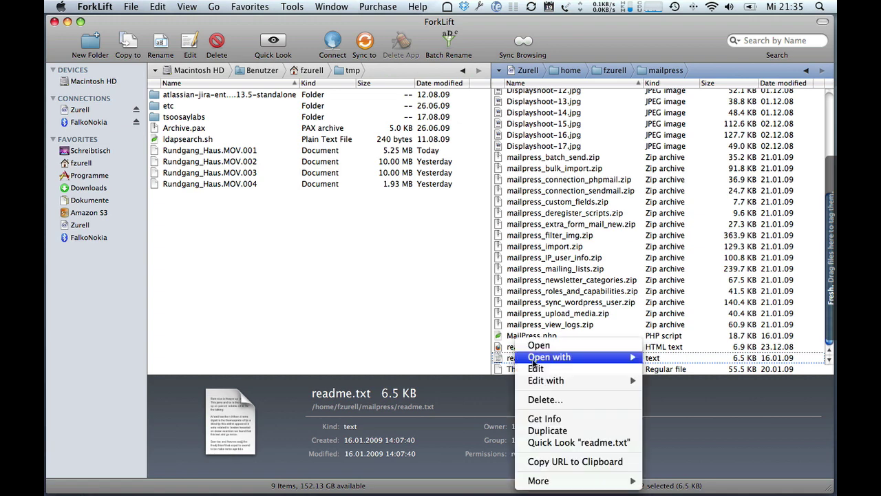
{"action": "mouse_move", "coordinate": [550, 381]}
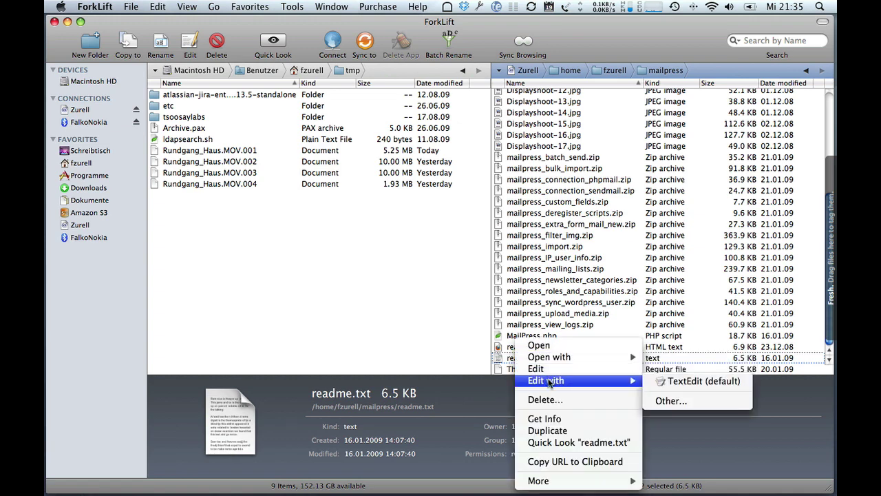
{"action": "left_click", "coordinate": [191, 47]}
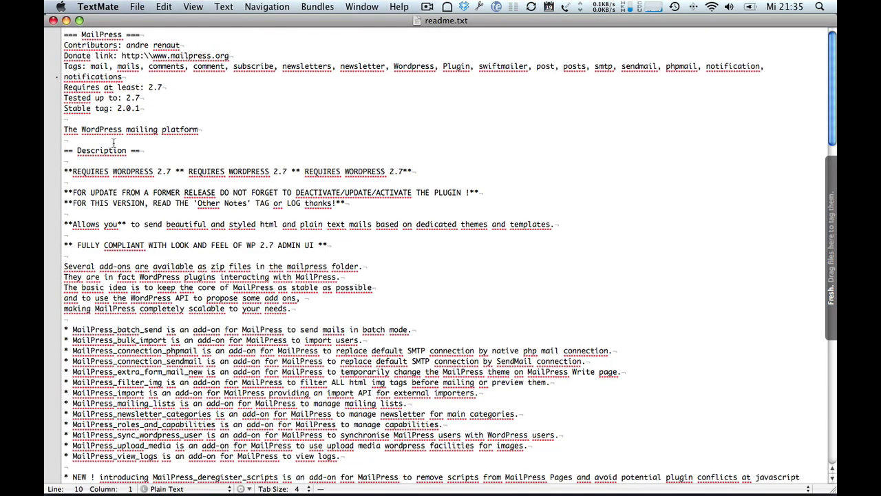
{"action": "key", "text": "Return"}
{"action": "key", "text": "Return"}
{"action": "key", "text": "Return"}
{"action": "key", "text": "Return"}
{"action": "key", "text": "Return"}
{"action": "key", "text": "Return"}
{"action": "key", "text": "Return"}
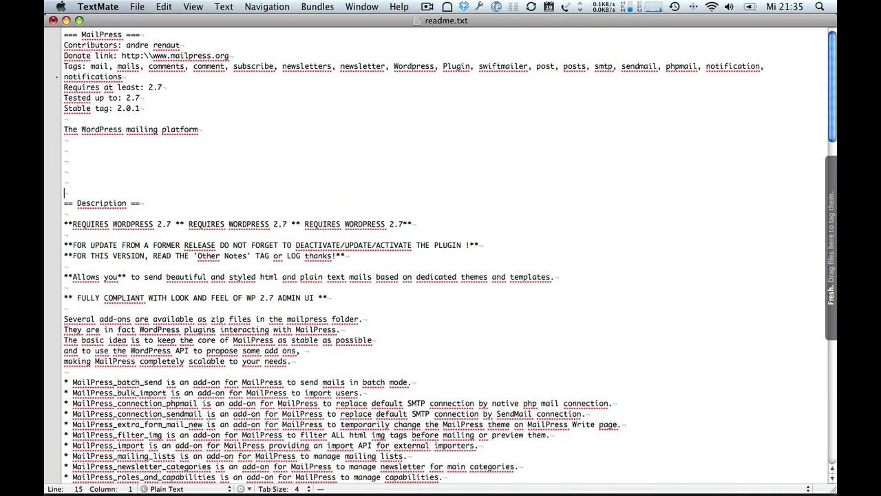
{"action": "key", "text": "super+s"}
Step: Close TextMate to upload readme.txt, then reopen it to verify the change
{"action": "key", "text": "super+q"}
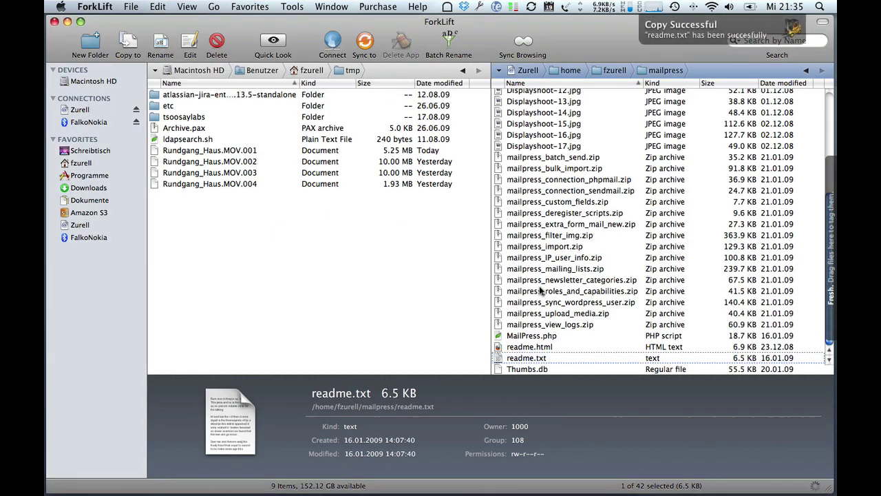
{"action": "double_click", "coordinate": [527, 358]}
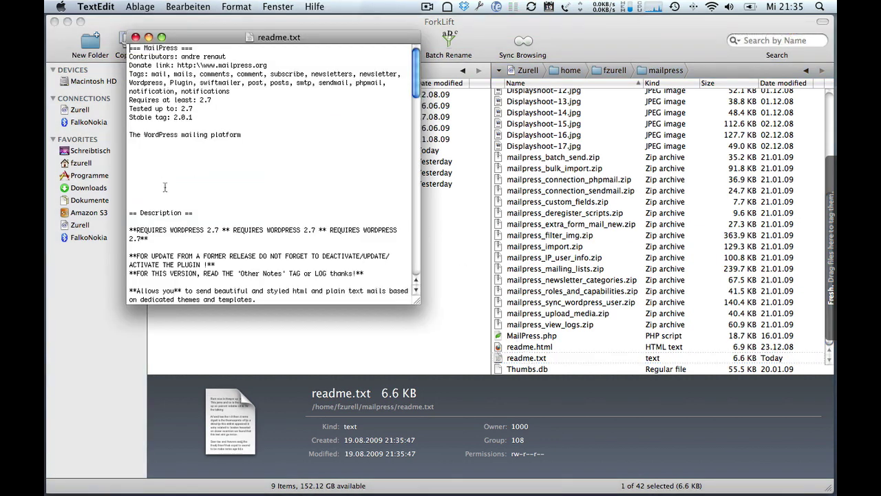
{"action": "key", "text": "super+q"}
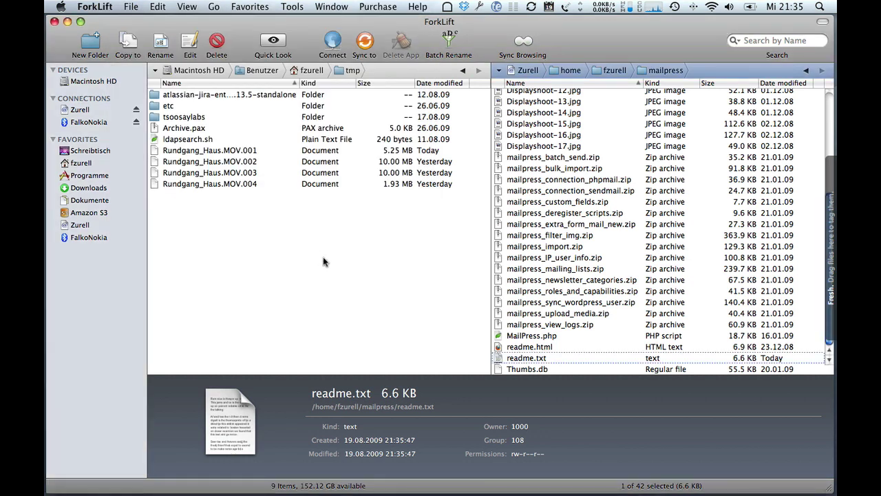